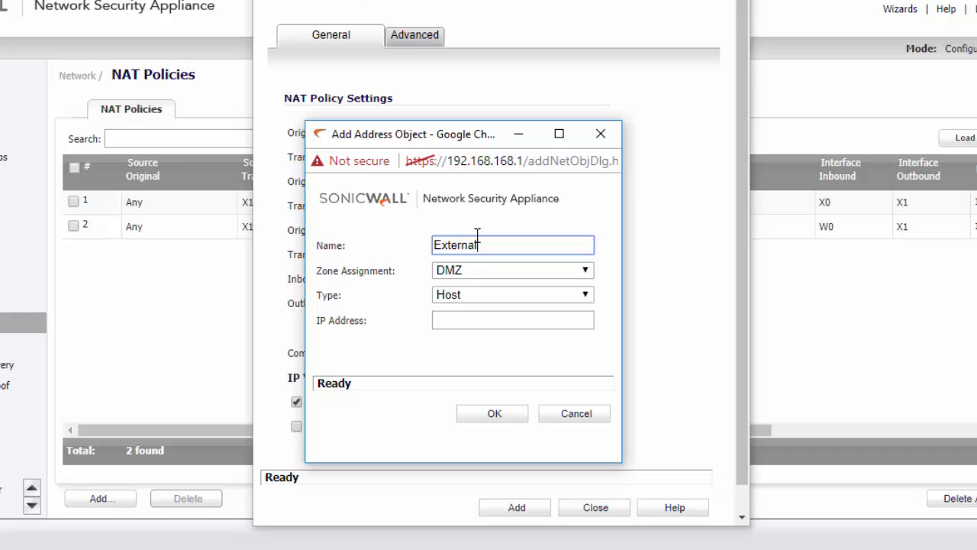
# Create the host address object External Server IP in the WAN zone for the NAT policy's original destination
pyautogui.write('Server IP')
pyautogui.click(467, 271)
pyautogui.click(450, 342)
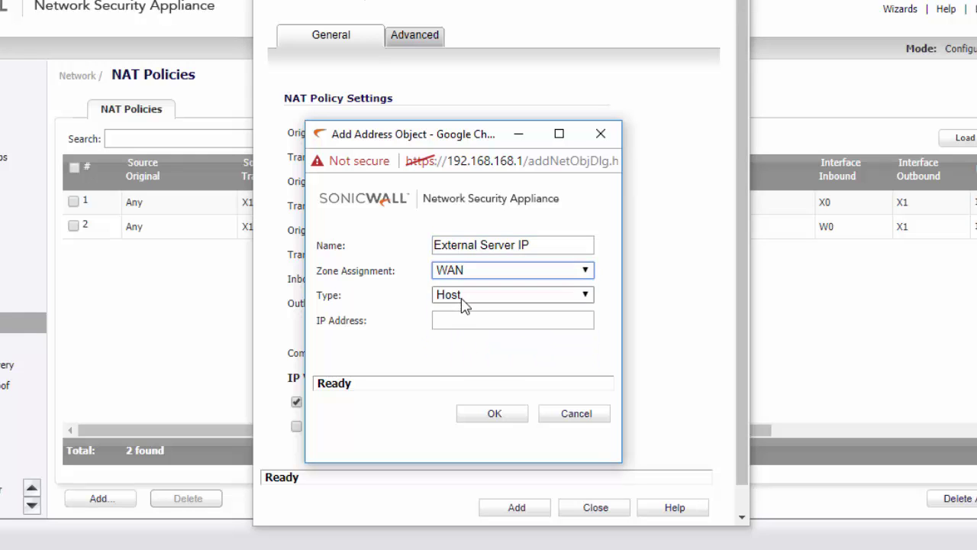
pyautogui.click(463, 304)
pyautogui.click(462, 311)
pyautogui.click(460, 320)
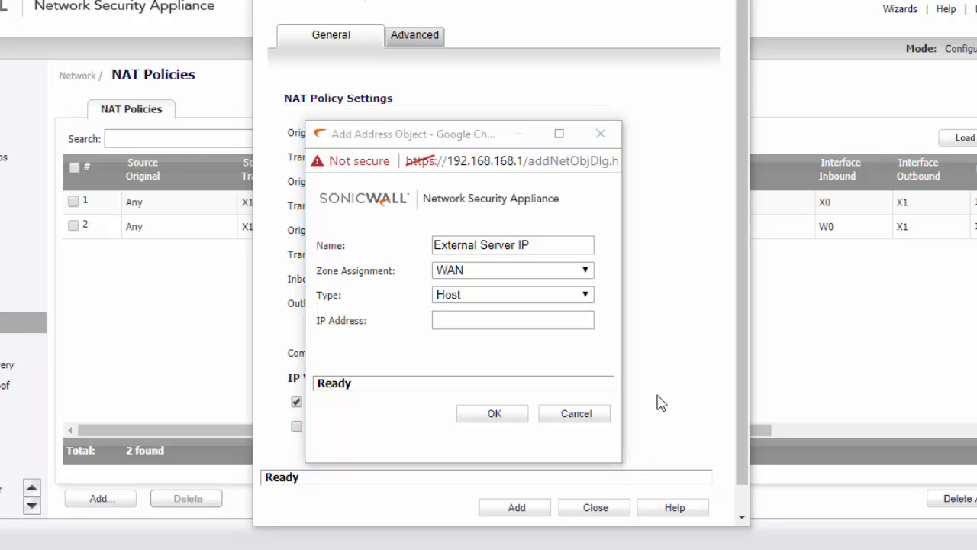
pyautogui.click(493, 416)
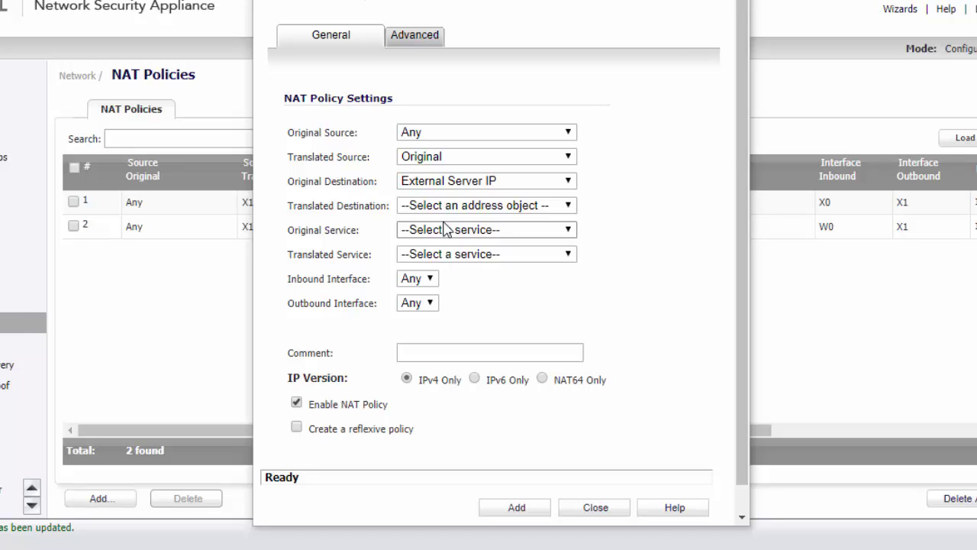
# Create a host address object named Internal Server in the LAN zone with IP 192.168.168.20 as the policy's translated destination
pyautogui.click(448, 211)
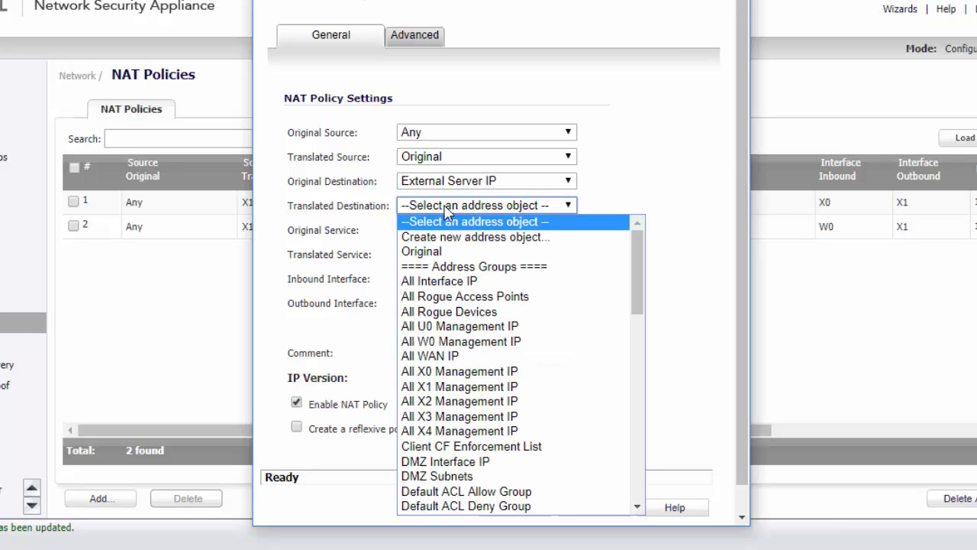
pyautogui.click(458, 237)
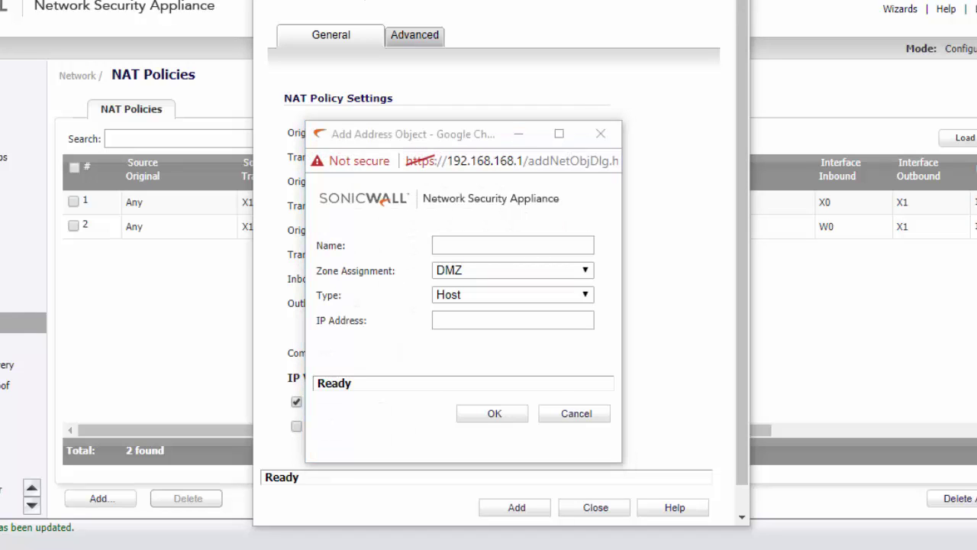
pyautogui.click(480, 319)
pyautogui.write('192.168.168.20')
pyautogui.click(459, 245)
pyautogui.write('Internal Serve')
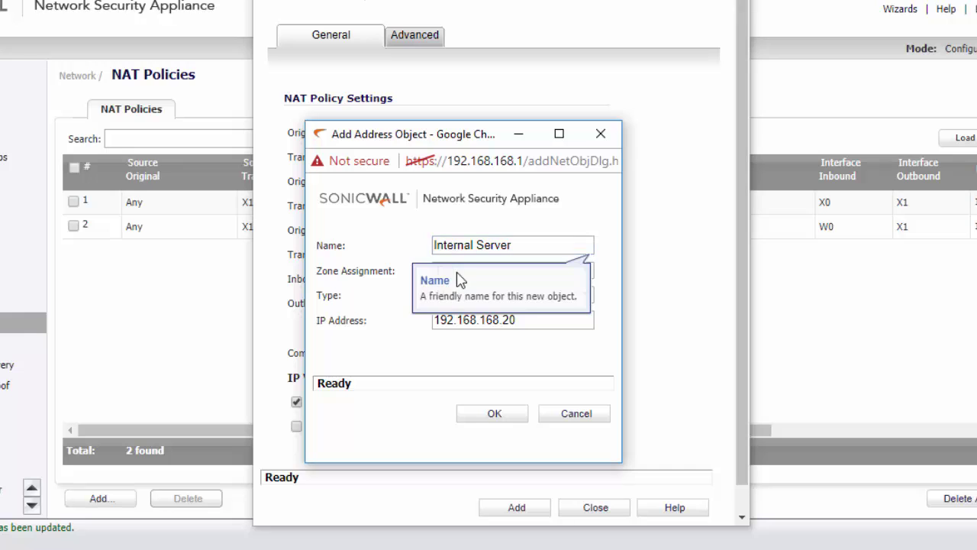
pyautogui.click(476, 272)
pyautogui.click(464, 301)
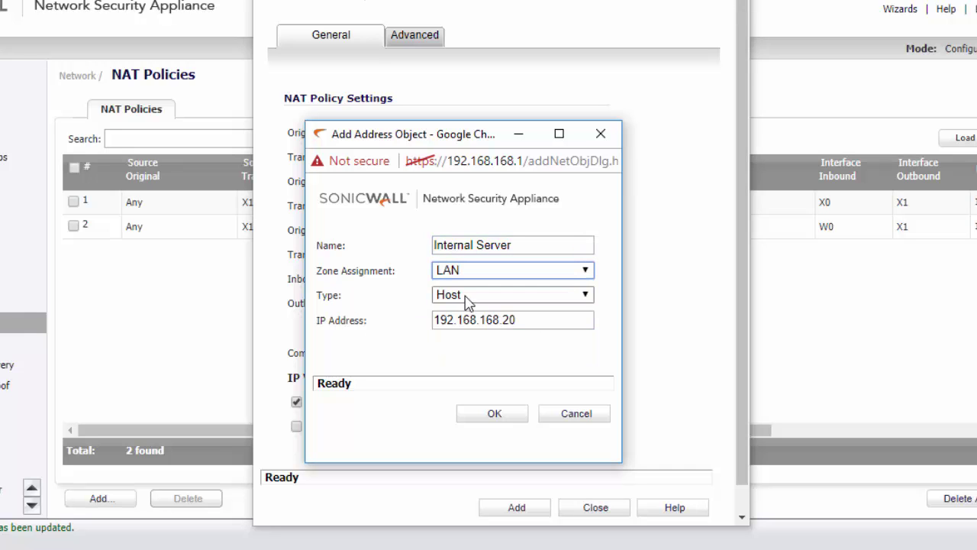
pyautogui.click(495, 415)
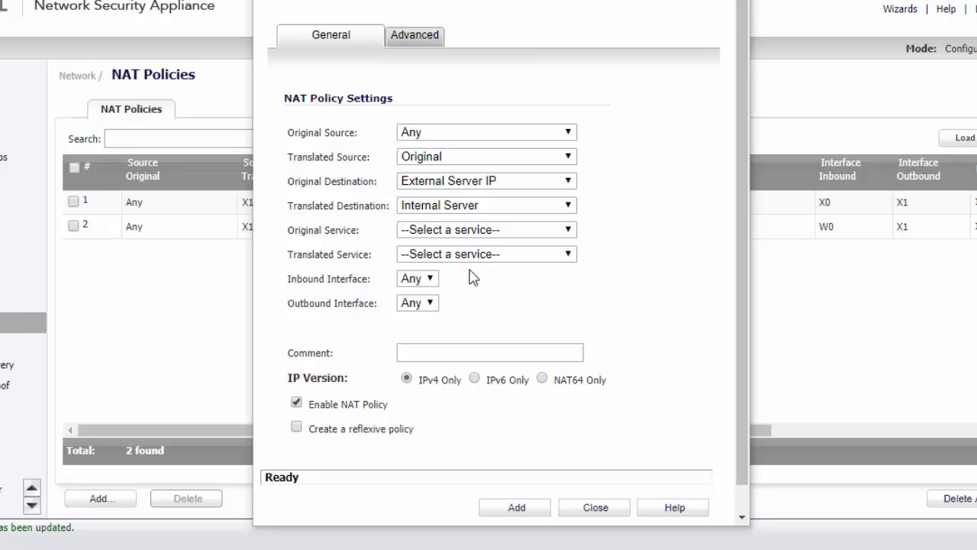
# Create a TCP(6) service named HTTPS 4440 with port range 4440-4440 as the policy's original service
pyautogui.click(450, 230)
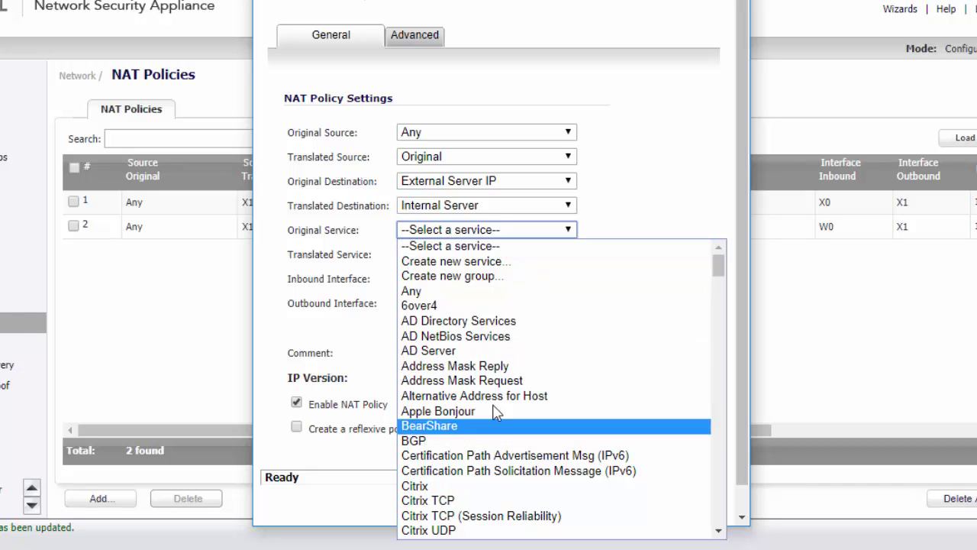
pyautogui.click(437, 261)
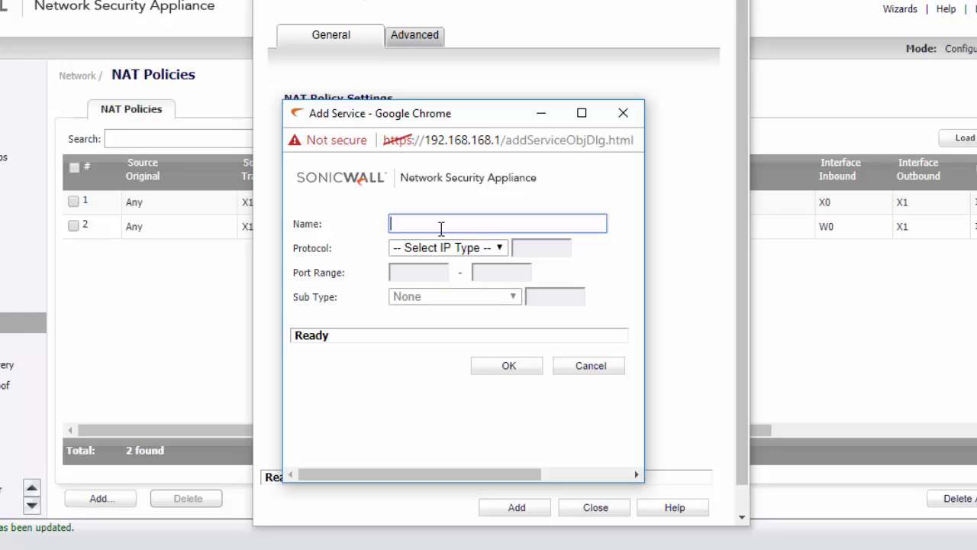
pyautogui.write('HTTPS 4440')
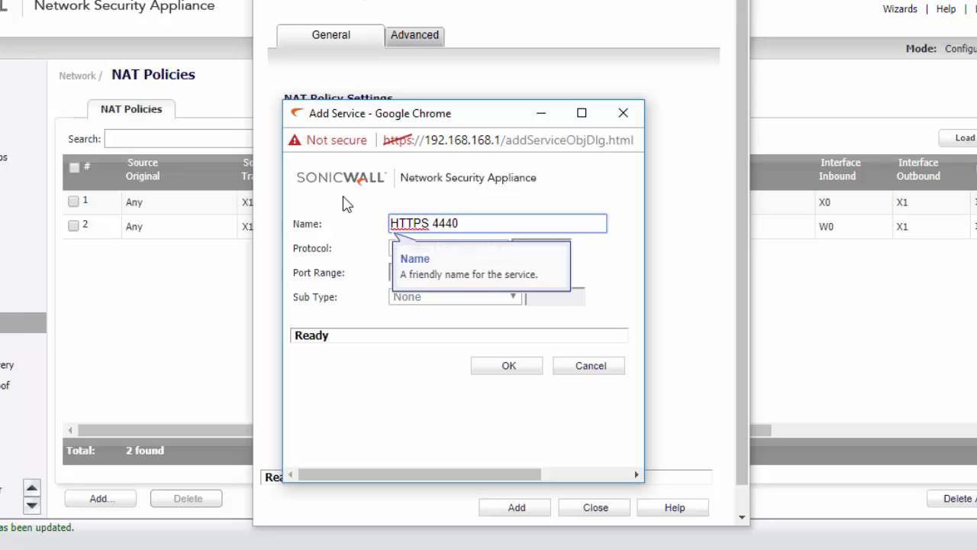
pyautogui.click(439, 248)
pyautogui.click(416, 323)
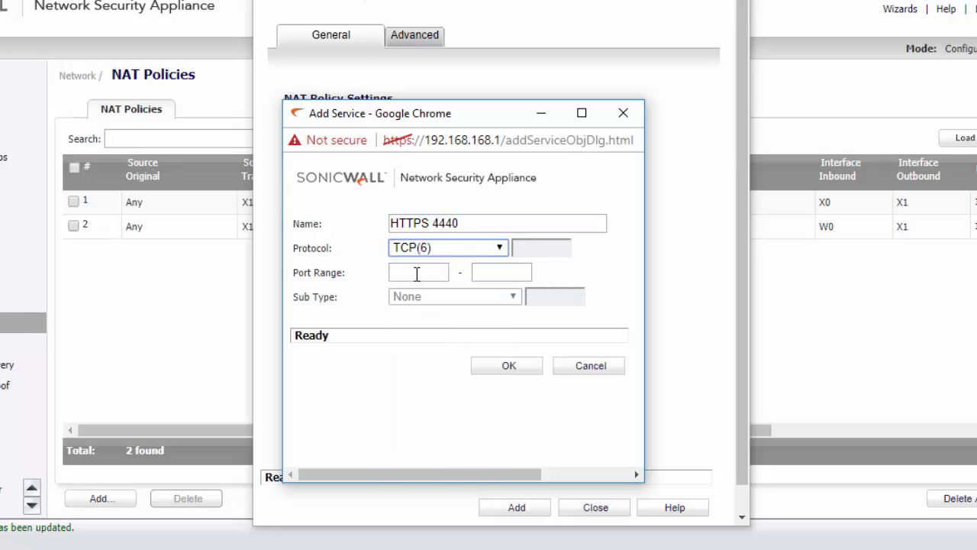
pyautogui.click(416, 273)
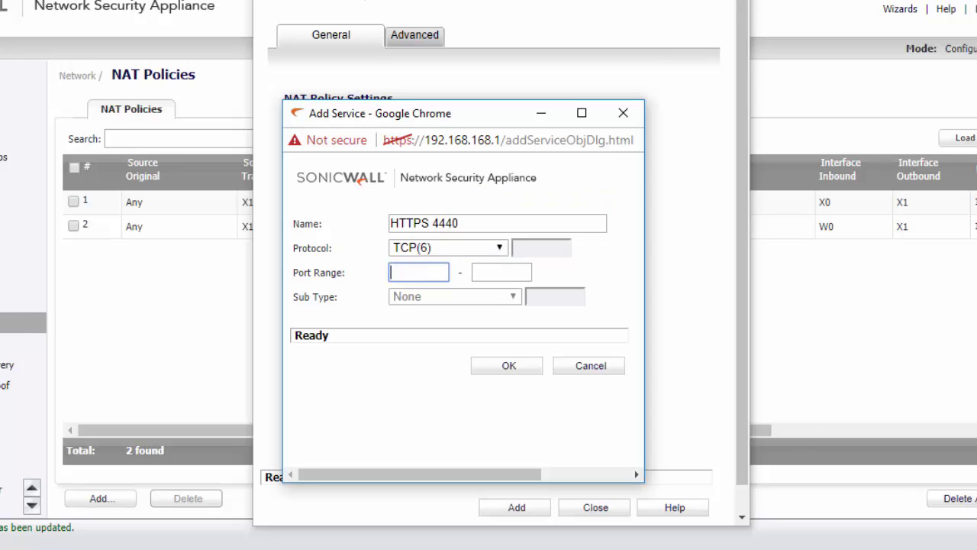
pyautogui.click(410, 276)
pyautogui.write('0')
pyautogui.click(496, 271)
pyautogui.write('4440')
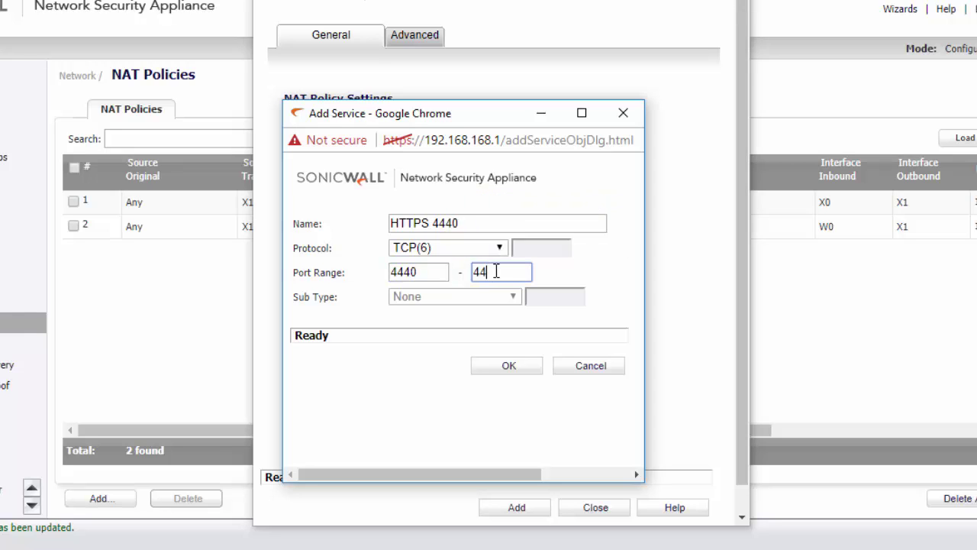
pyautogui.click(504, 373)
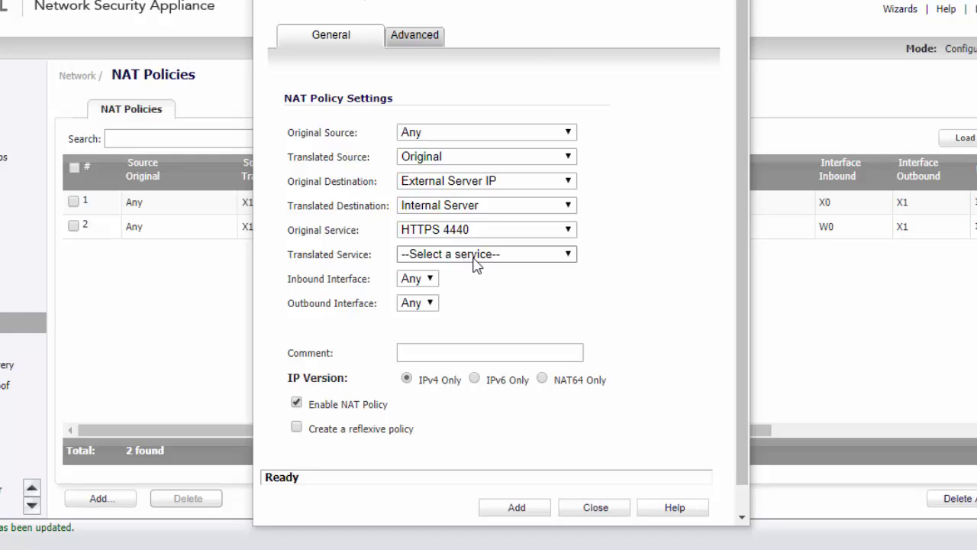
# Set the NAT policy's translated service to the standard HTTPS service
pyautogui.click(467, 258)
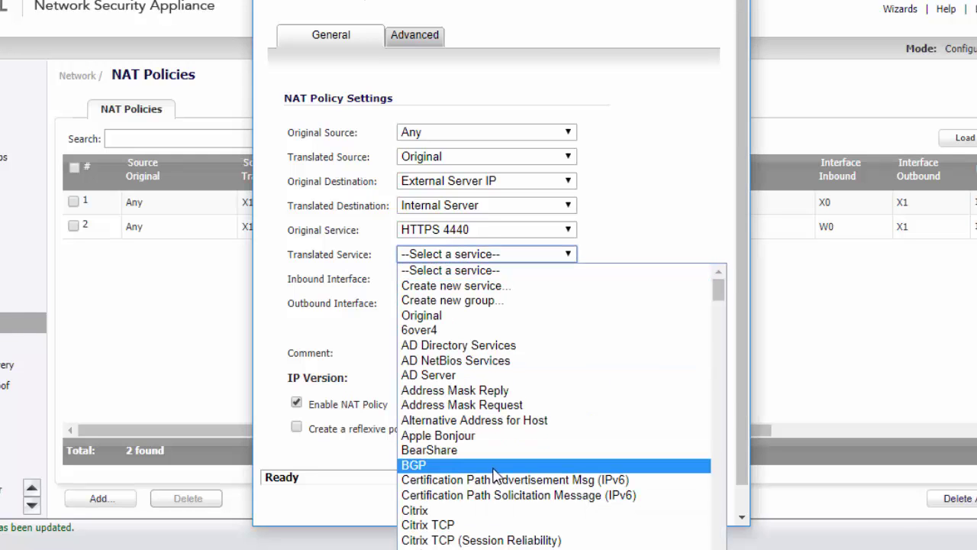
pyautogui.scroll(-20, 477, 412)
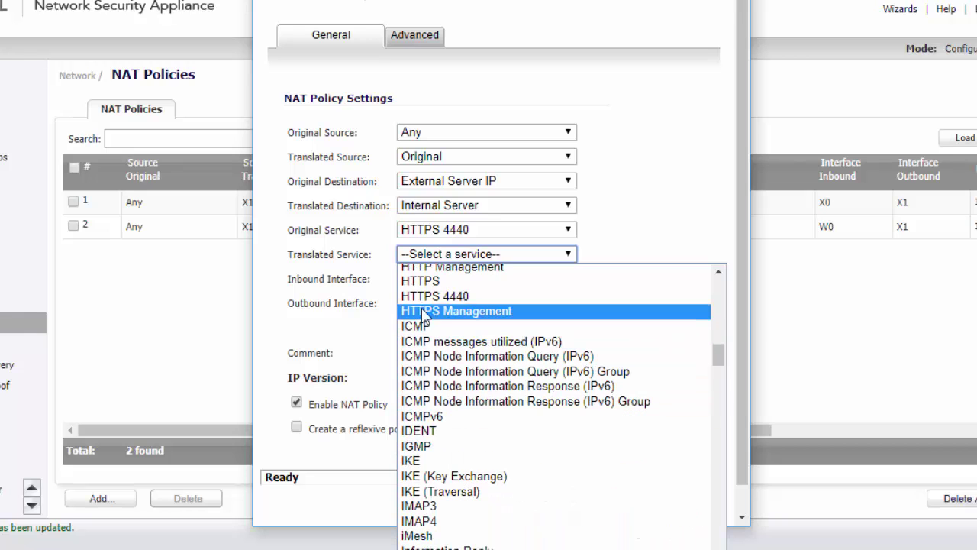
pyautogui.click(421, 281)
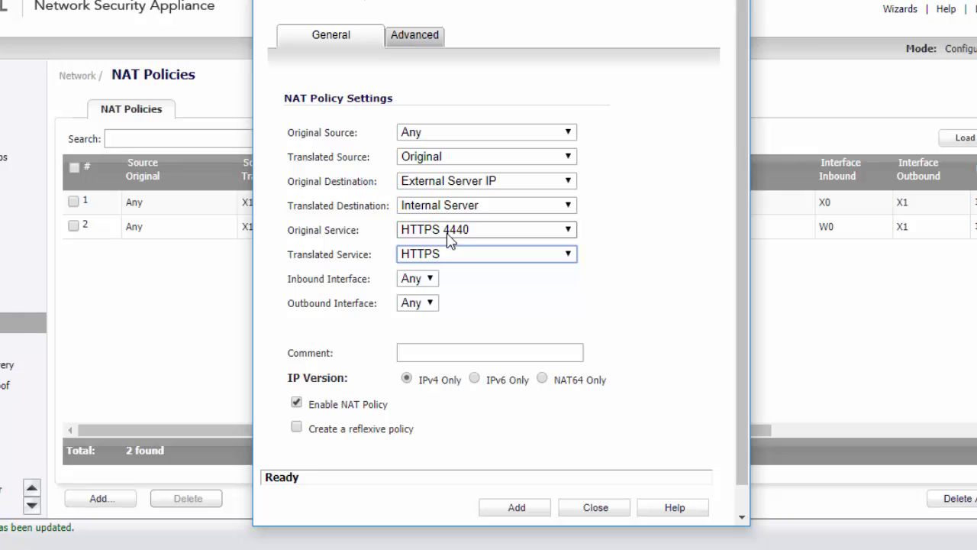
# Set the inbound interface to X1, then add the NAT policy and close its dialog
pyautogui.click(429, 281)
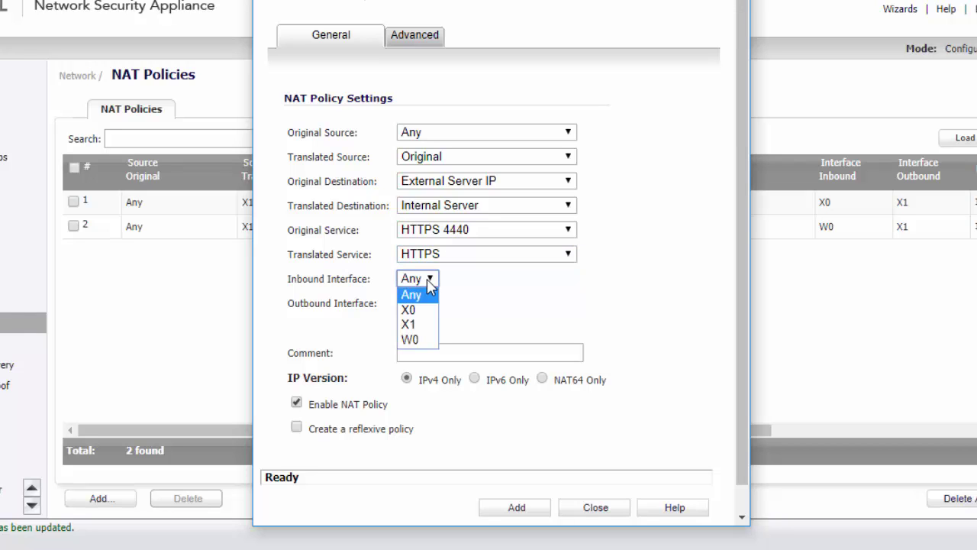
pyautogui.click(416, 328)
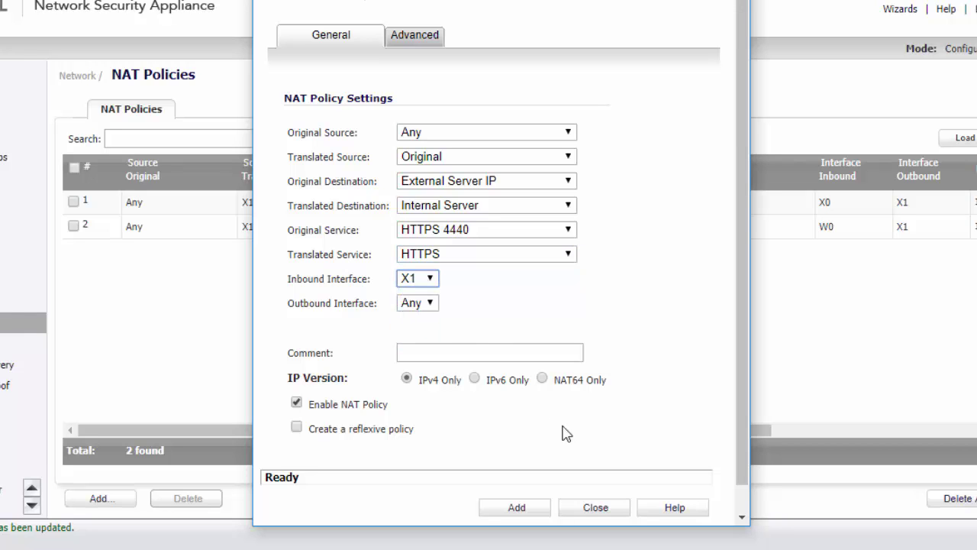
pyautogui.click(516, 509)
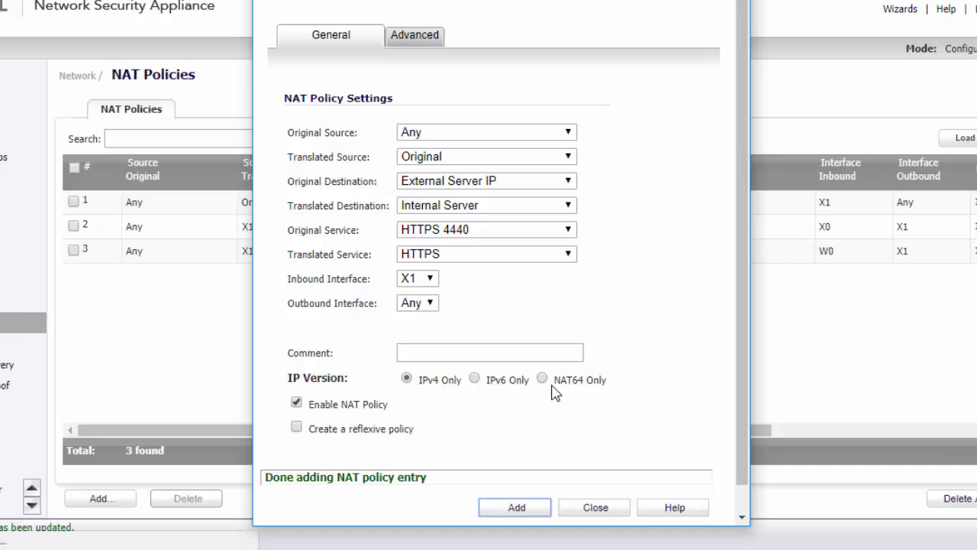
pyautogui.click(598, 509)
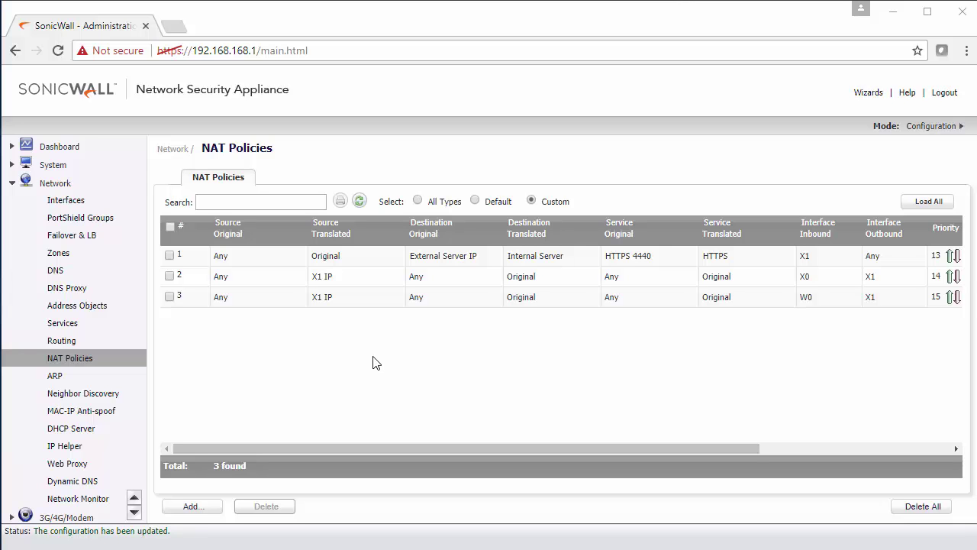
# Start another NAT policy with Internal Server as the original source and External Server IP as the translated source
pyautogui.click(201, 509)
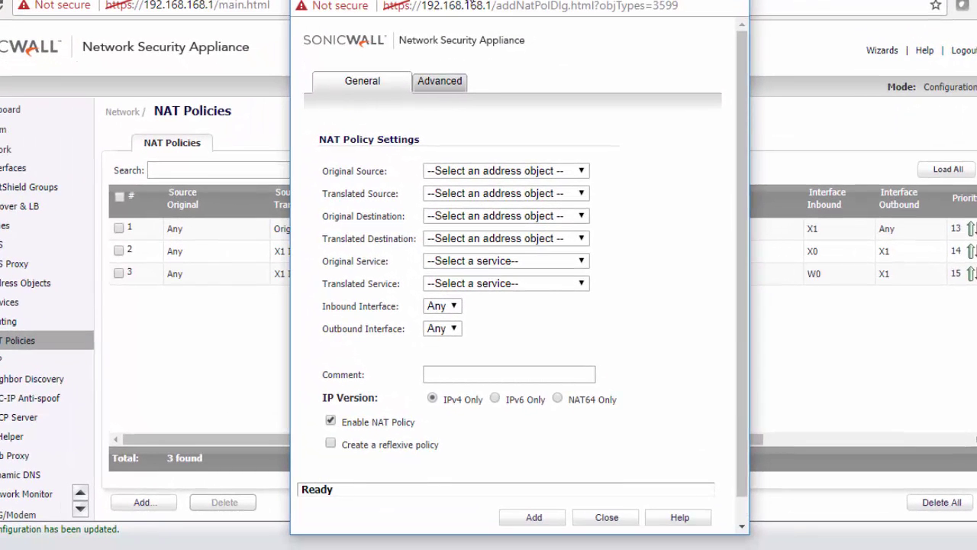
pyautogui.click(480, 176)
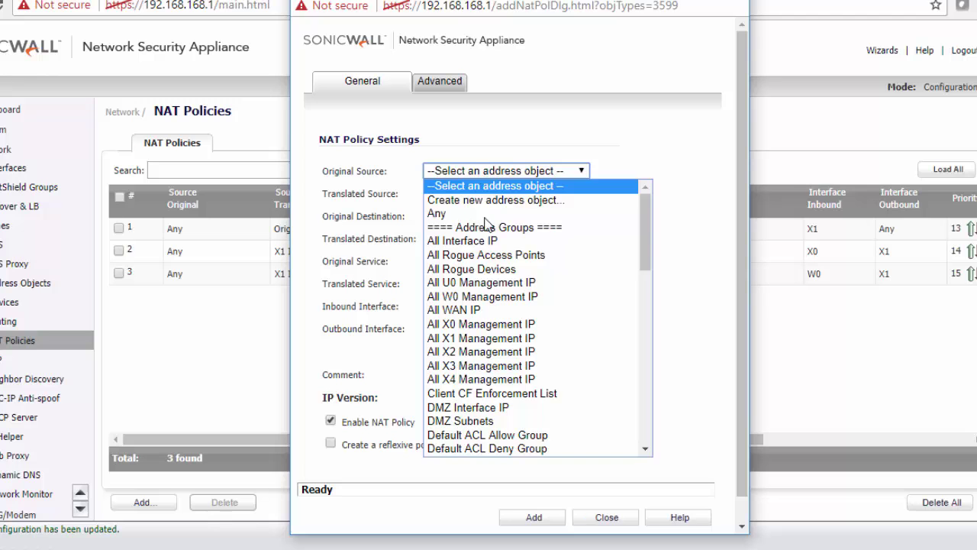
pyautogui.scroll(-10, 489, 229)
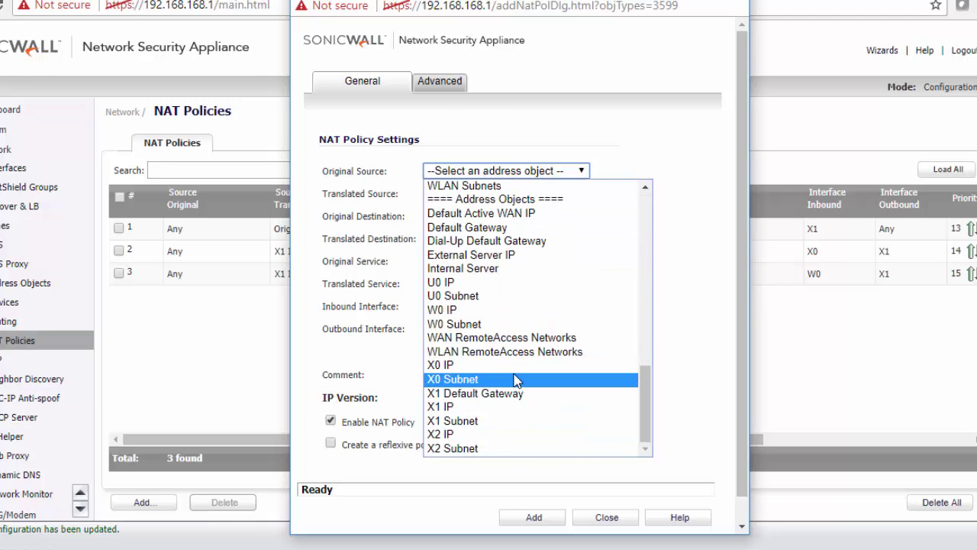
pyautogui.moveTo(438, 0); pyautogui.dragTo(617, 0)
pyautogui.click(665, 172)
pyautogui.scroll(-10, 710, 389)
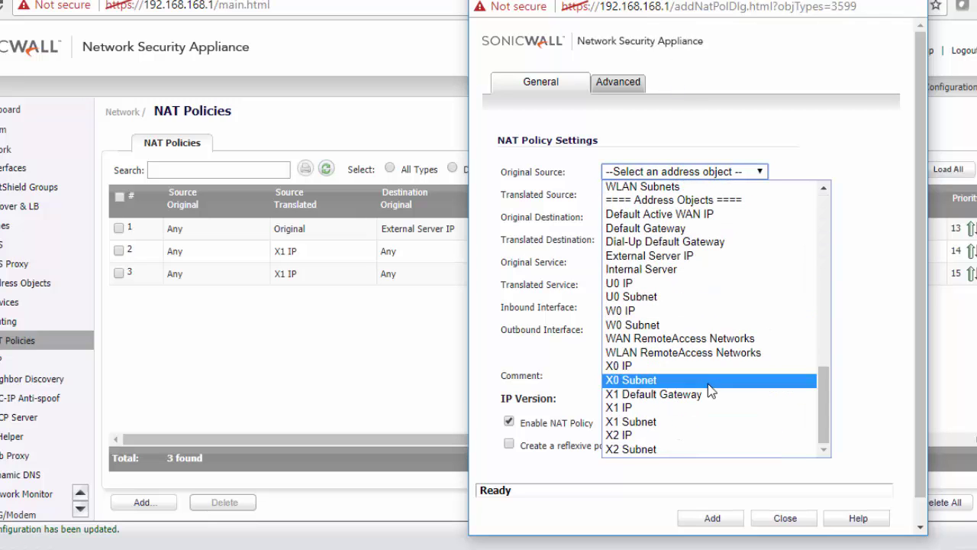
pyautogui.click(645, 269)
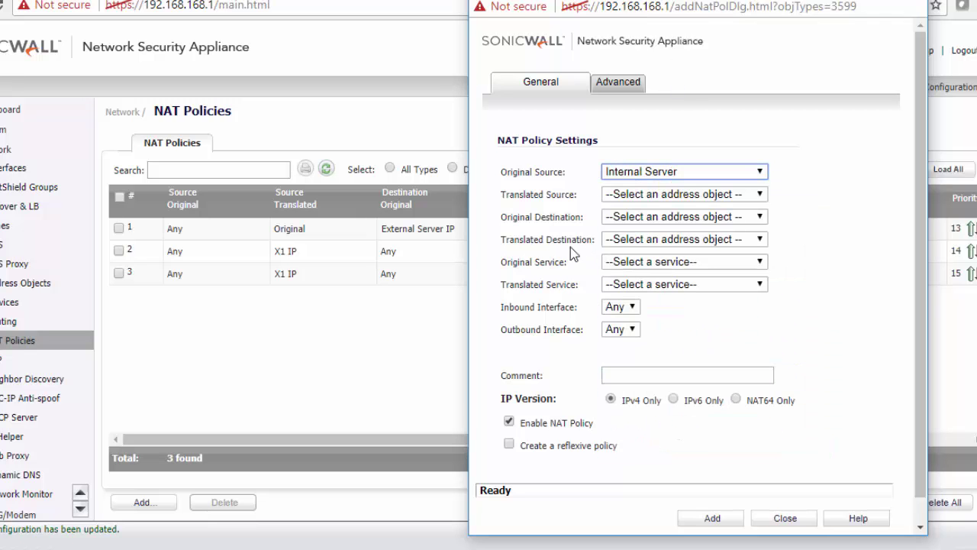
pyautogui.click(634, 197)
pyautogui.scroll(-20, 680, 358)
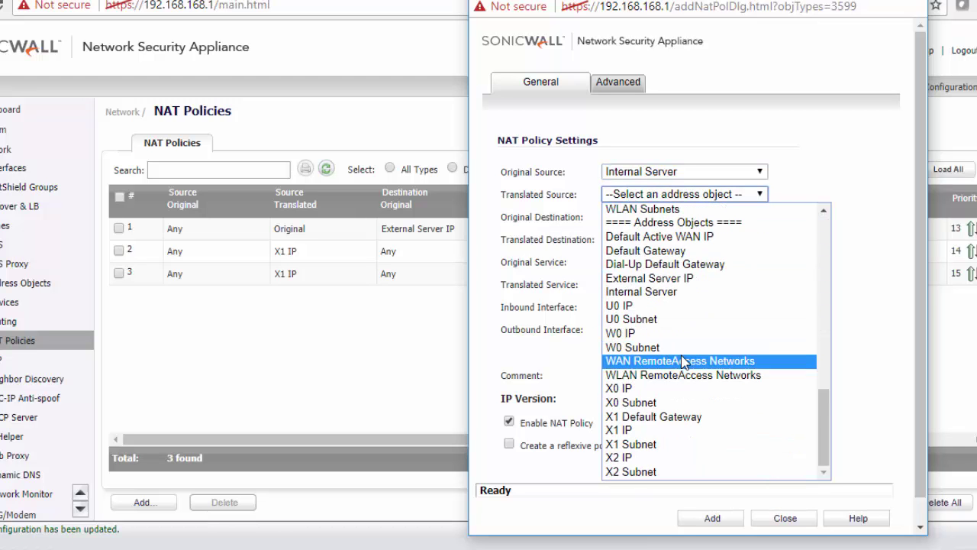
pyautogui.click(652, 281)
# Set the new NAT policy's original destination to Any and its translated destination to Original
pyautogui.moveTo(664, 5); pyautogui.dragTo(538, 4)
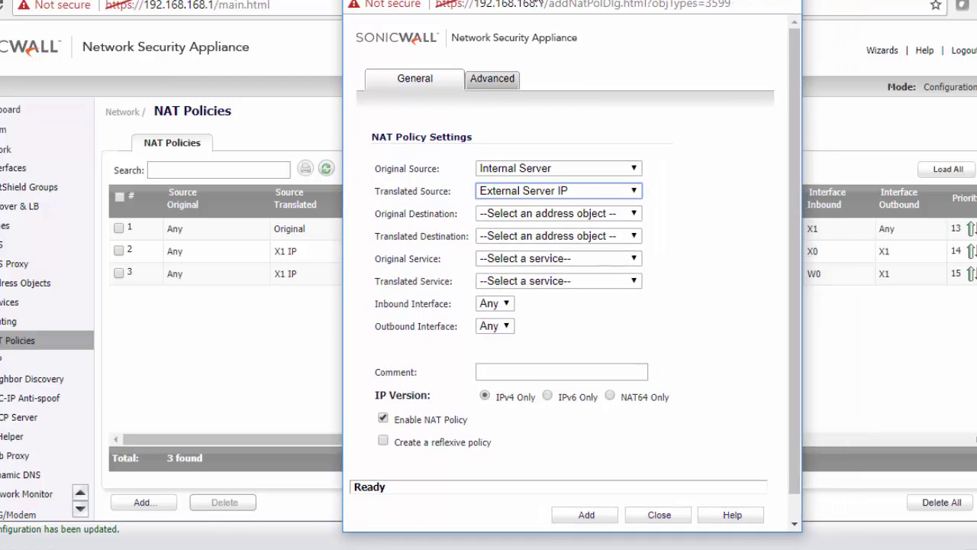
pyautogui.click(546, 218)
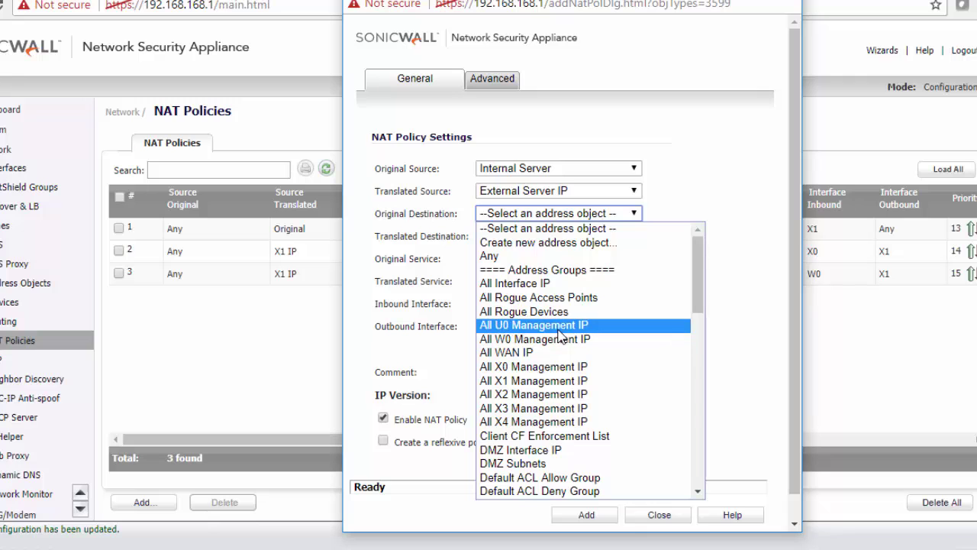
pyautogui.click(498, 256)
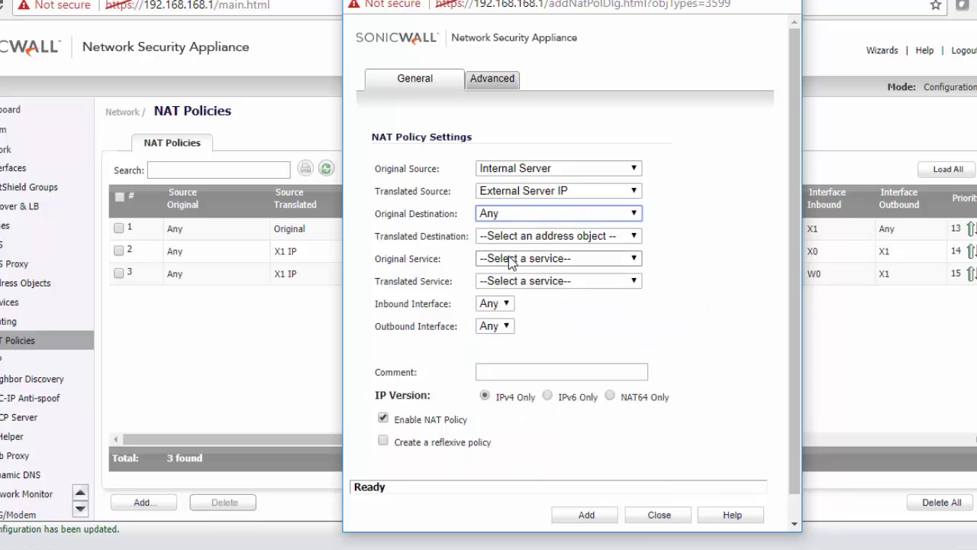
pyautogui.click(510, 236)
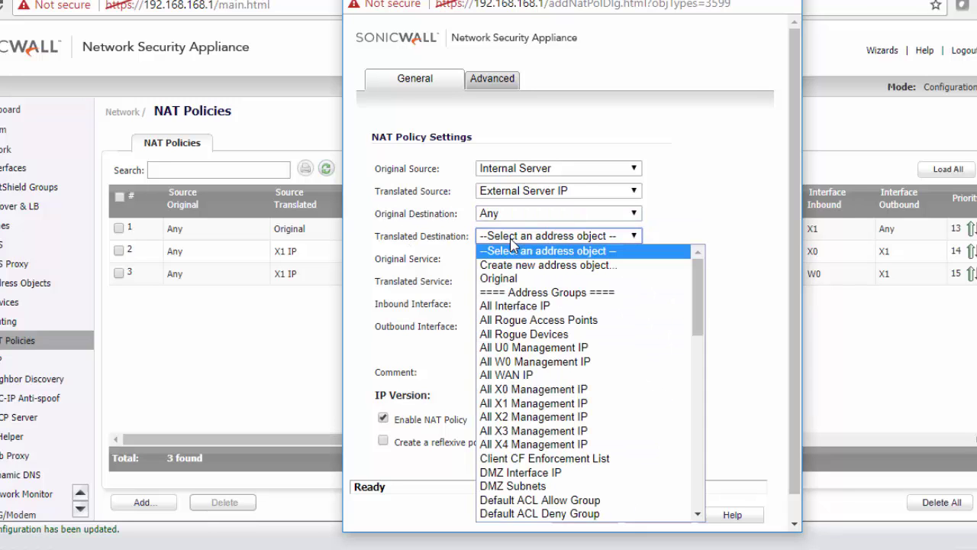
pyautogui.click(513, 279)
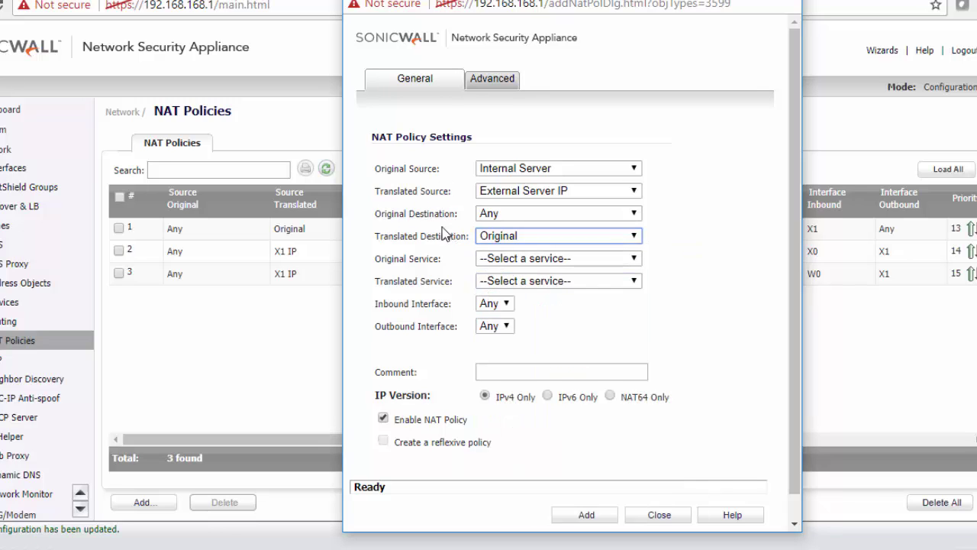
# Set the original service of the outbound NAT policy to HTTPS
pyautogui.click(516, 261)
pyautogui.scroll(-15, 569, 389)
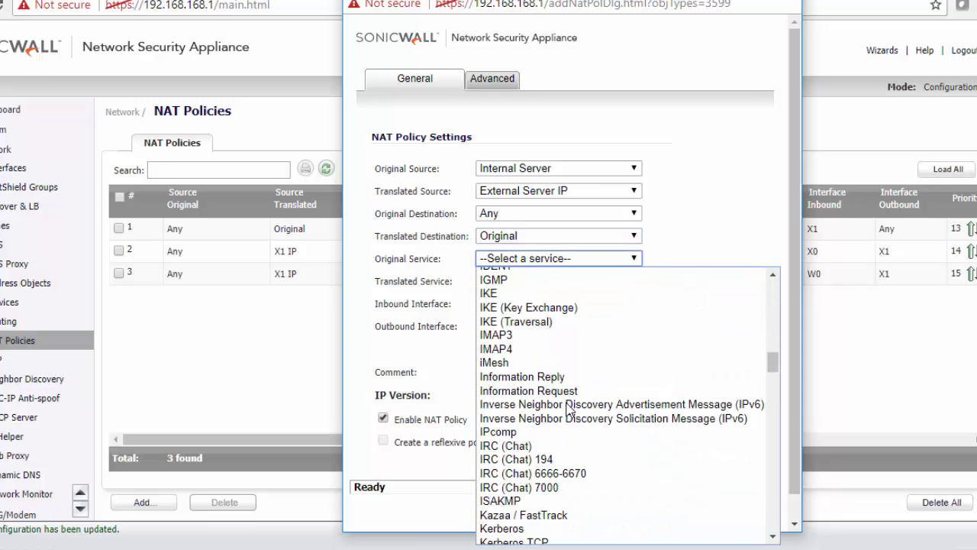
pyautogui.scroll(5, 569, 409)
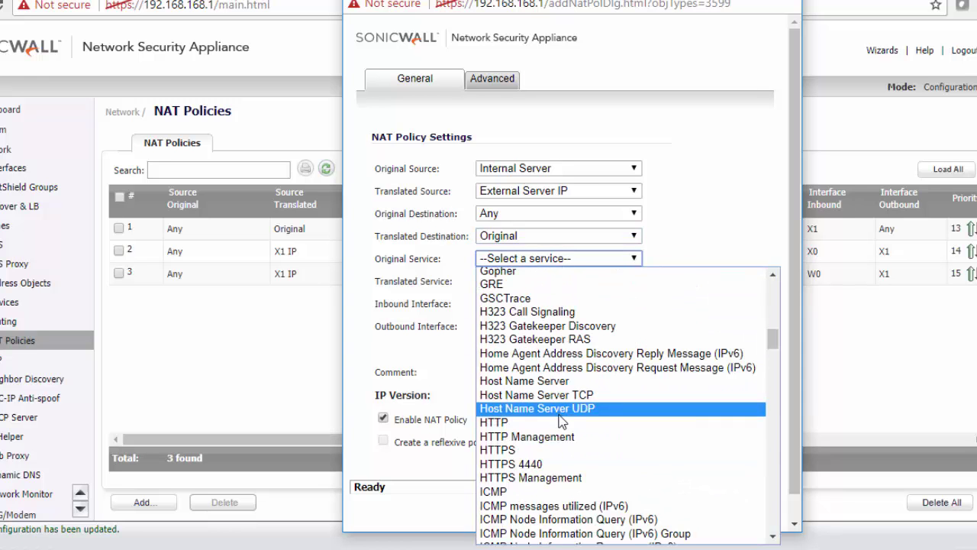
pyautogui.click(534, 455)
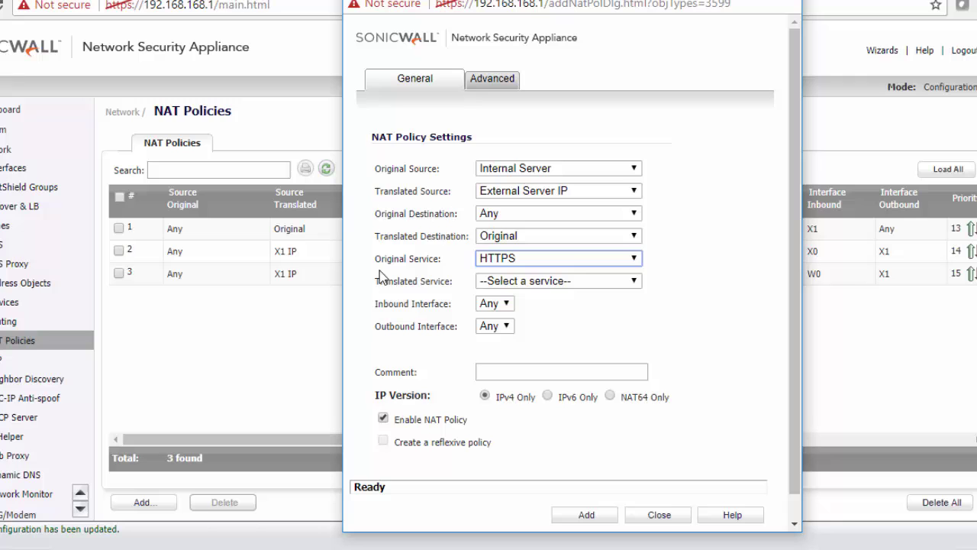
# Set the translated service to HTTPS 4440, then add the outbound NAT policy and close its dialog
pyautogui.click(497, 282)
pyautogui.scroll(-8, 550, 435)
pyautogui.scroll(-5, 551, 449)
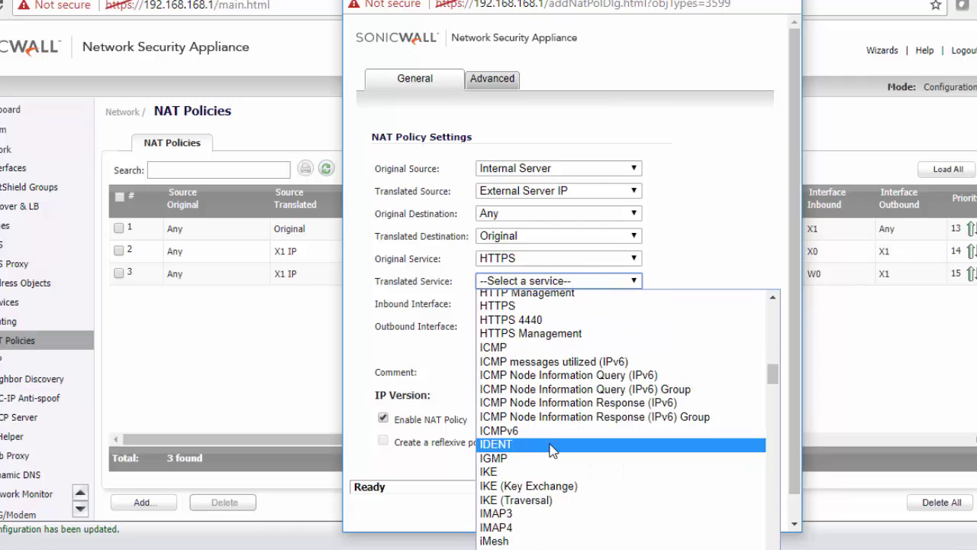
pyautogui.click(524, 321)
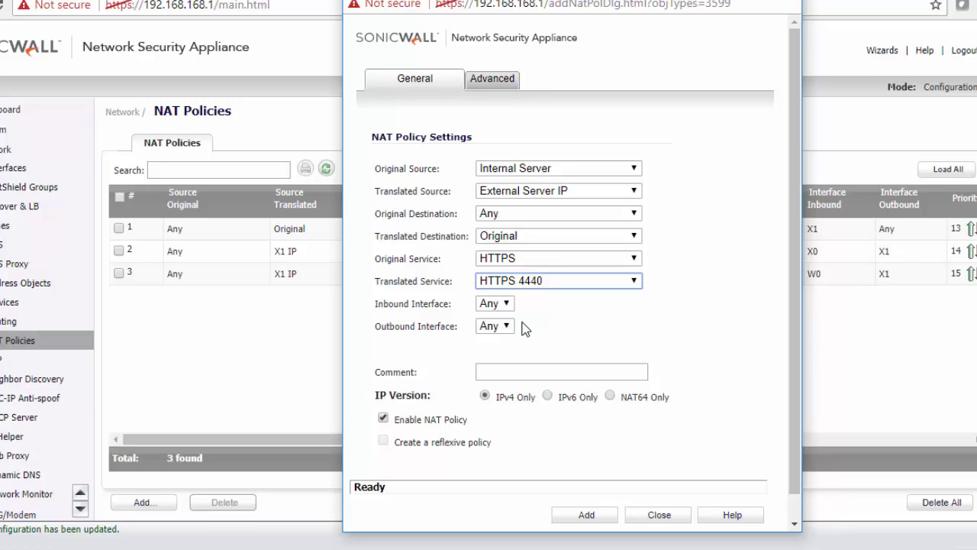
pyautogui.click(589, 516)
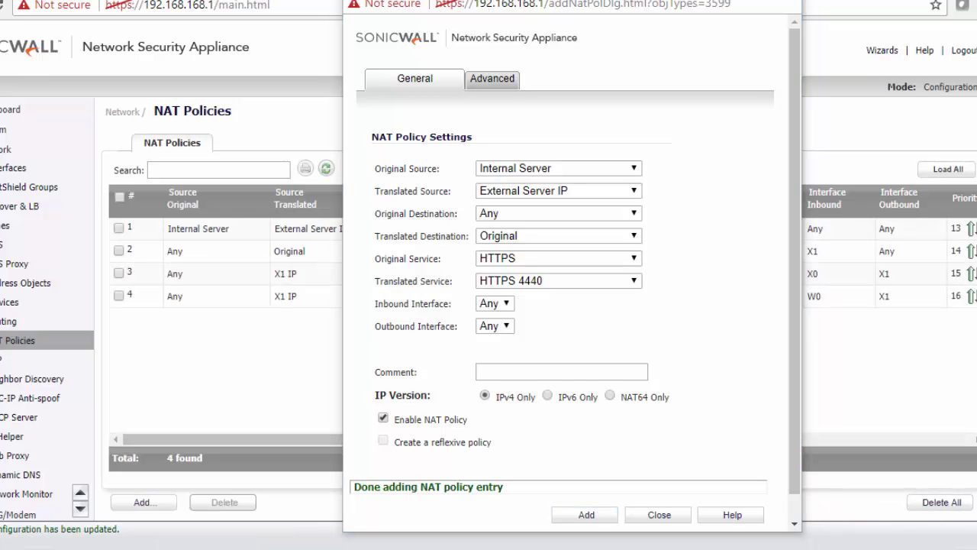
pyautogui.click(660, 515)
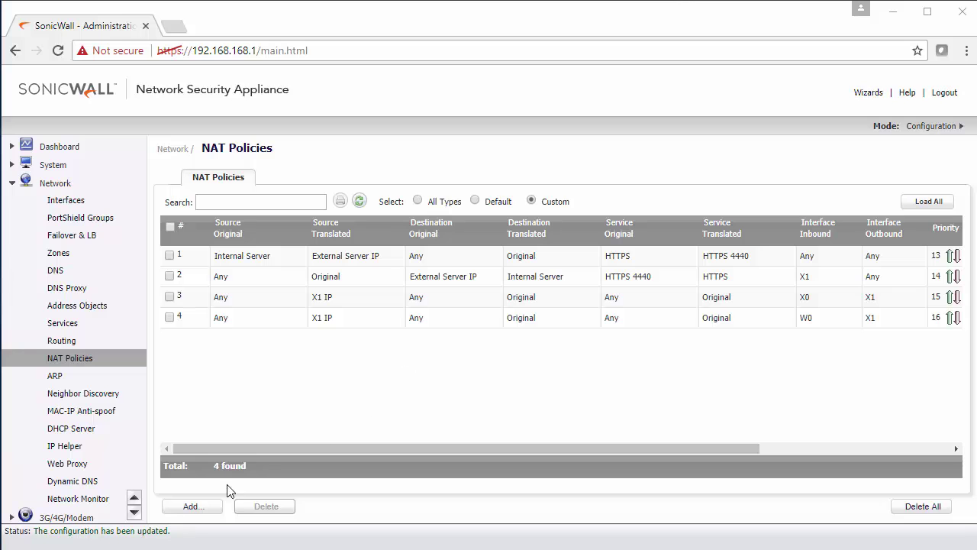
# Start another NAT policy with Firewalled Subnets as the original source and External Server IP as the translated source
pyautogui.click(197, 506)
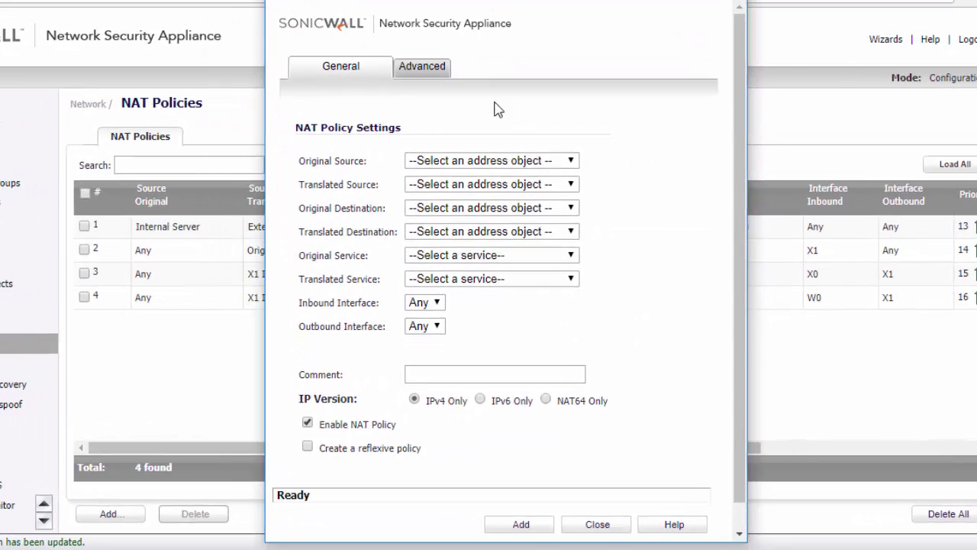
pyautogui.click(507, 163)
pyautogui.scroll(-8, 484, 362)
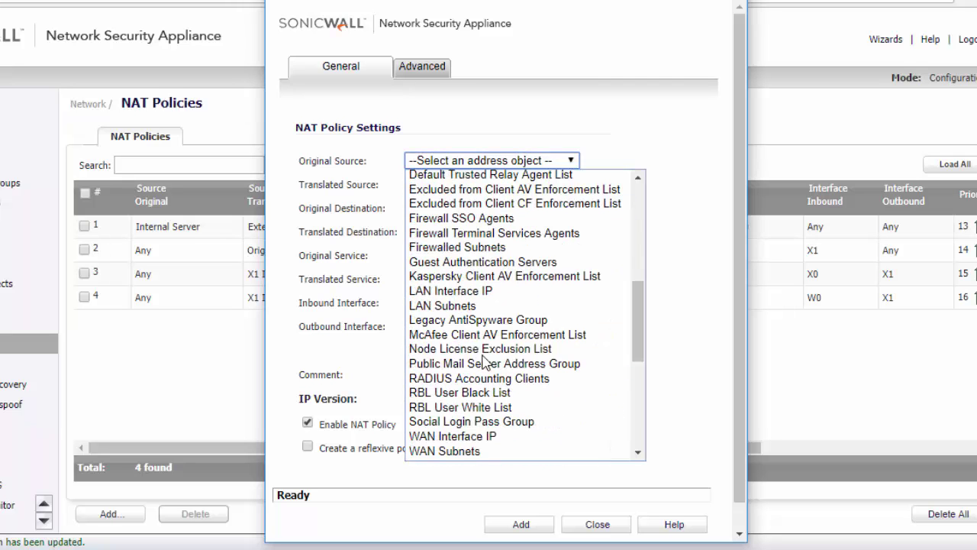
pyautogui.click(457, 248)
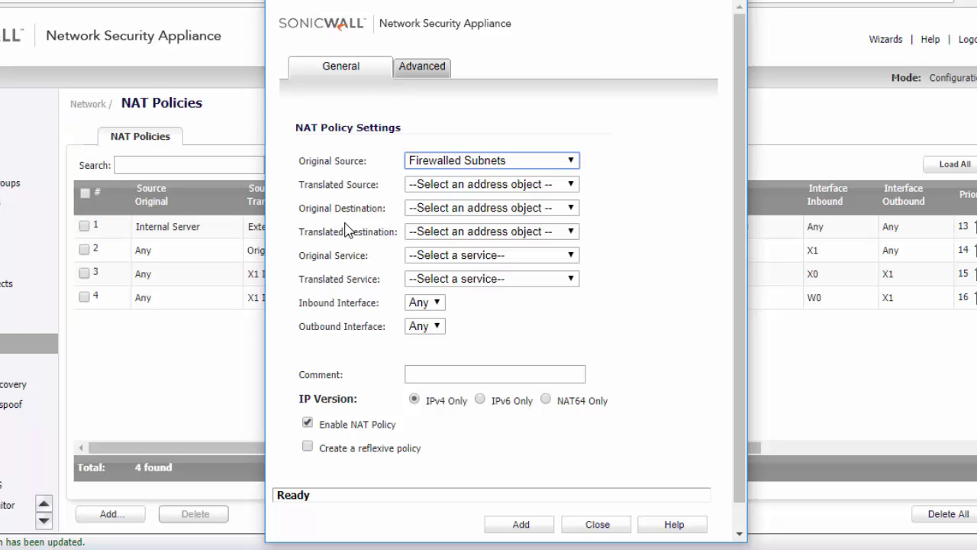
pyautogui.click(430, 186)
pyautogui.scroll(-15, 479, 282)
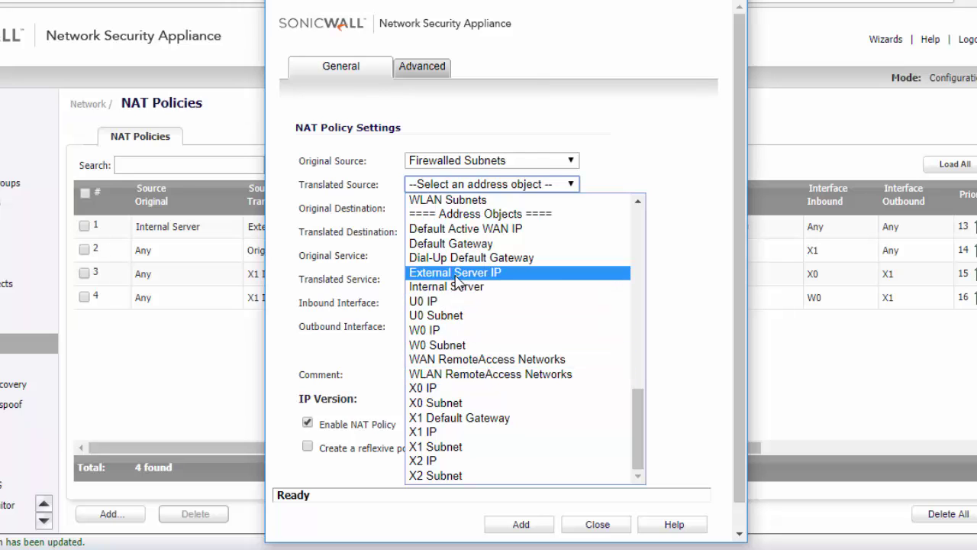
pyautogui.click(458, 275)
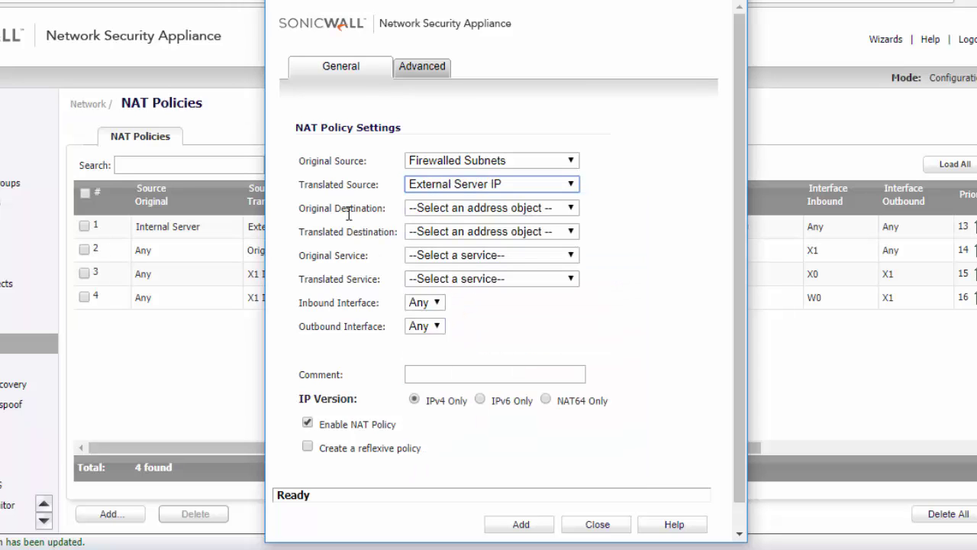
# Set the policy's original destination to External Server IP and its translated destination to Internal Server
pyautogui.click(450, 209)
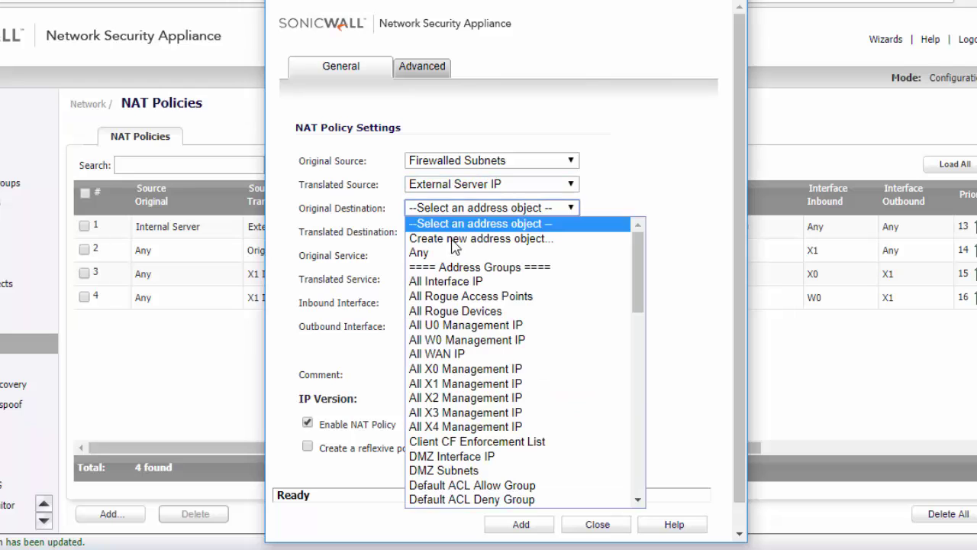
pyautogui.scroll(-7, 504, 412)
pyautogui.scroll(-7, 510, 436)
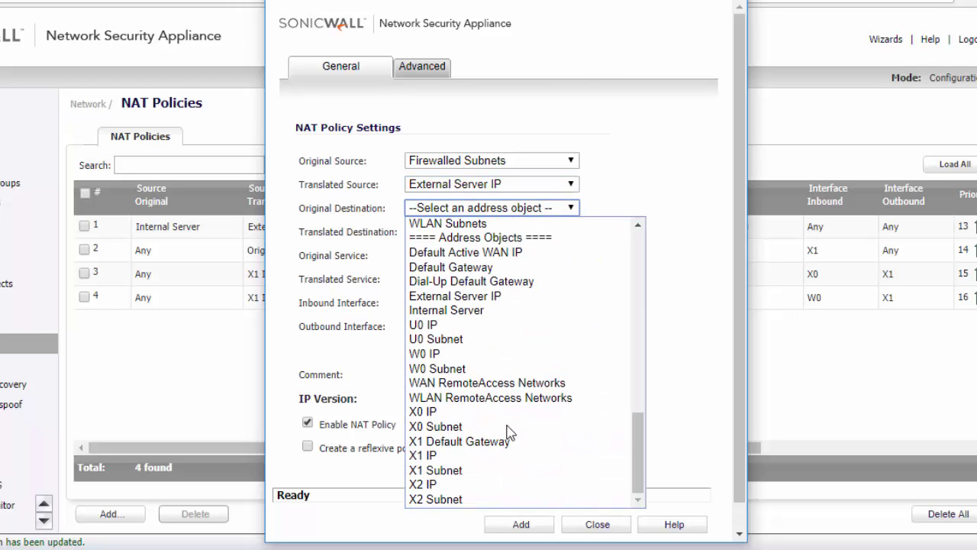
pyautogui.click(479, 297)
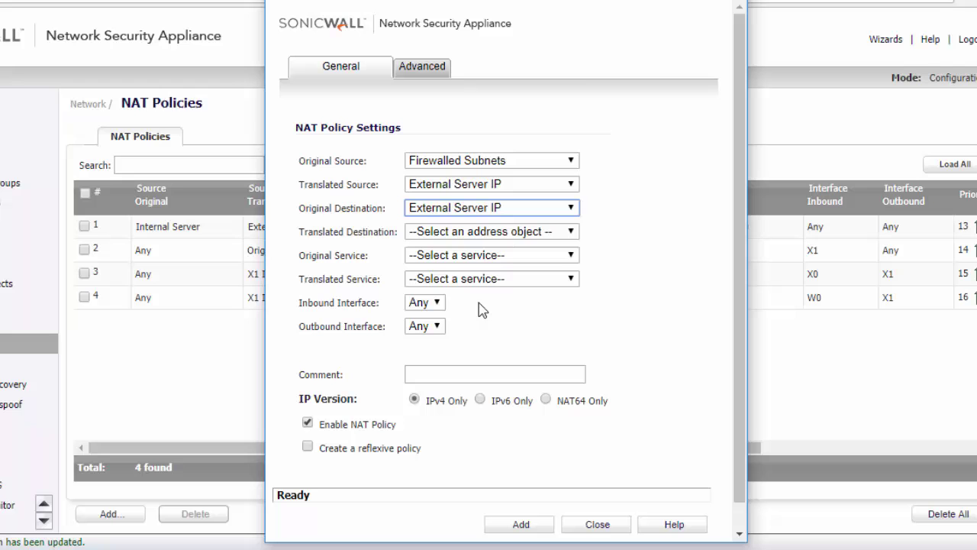
pyautogui.click(456, 233)
pyautogui.scroll(-4, 503, 412)
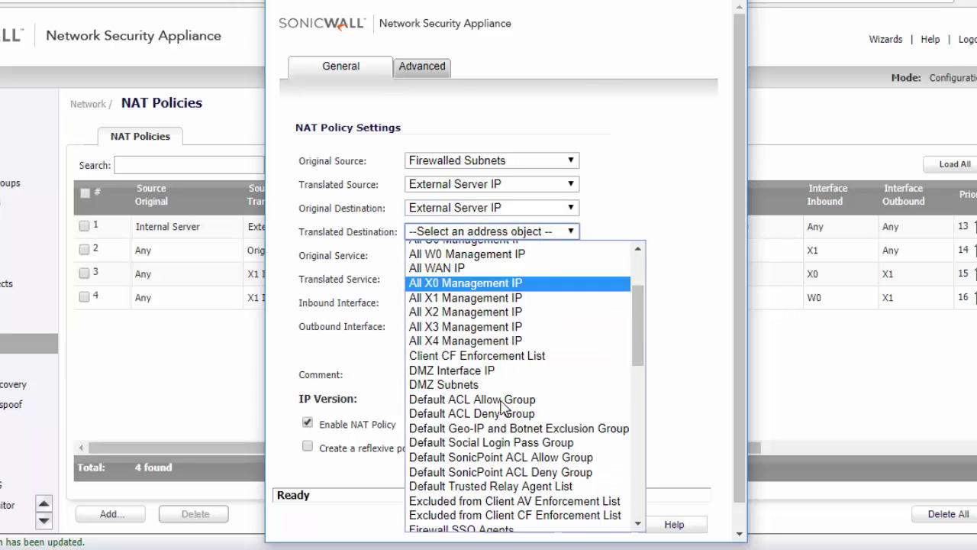
pyautogui.scroll(-10, 504, 416)
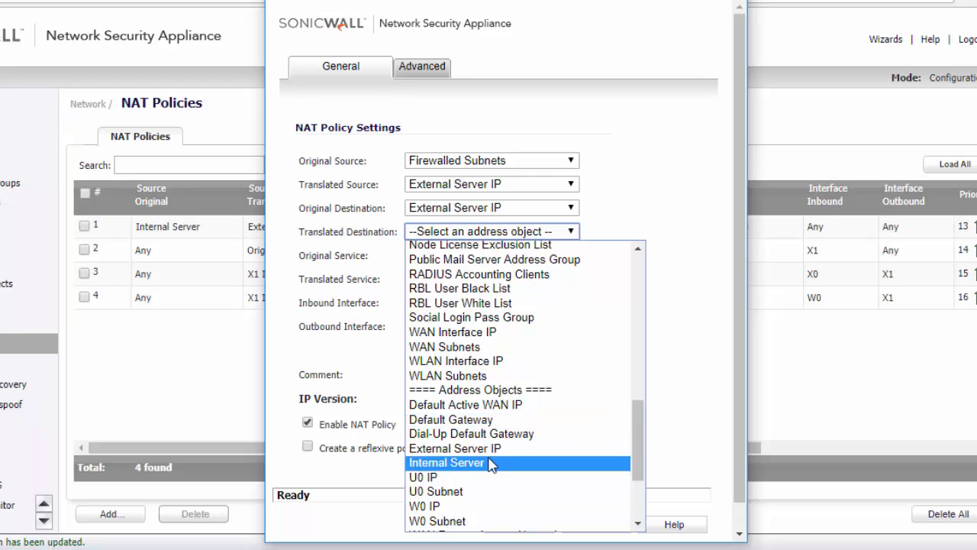
pyautogui.click(491, 463)
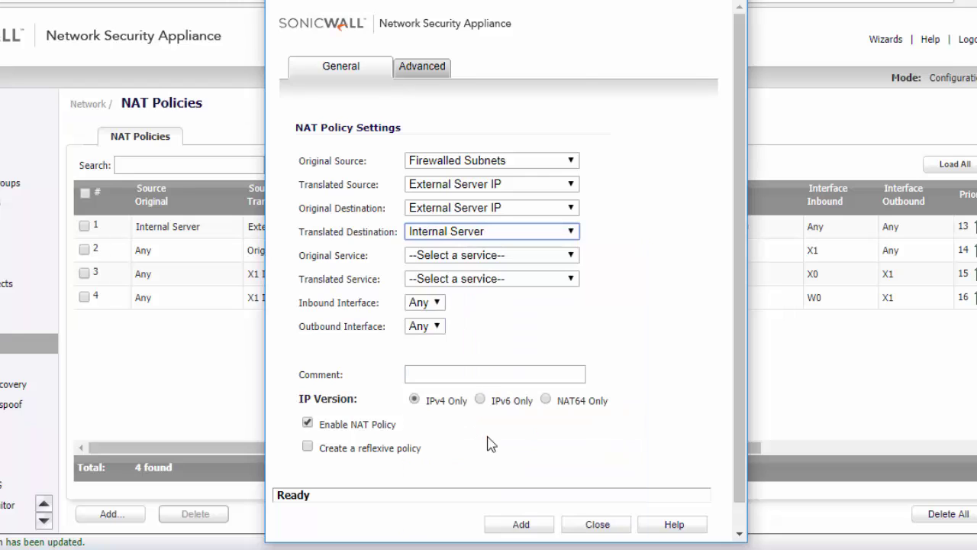
# Set the original service of the Firewalled Subnets NAT policy to HTTPS 4440
pyautogui.click(432, 259)
pyautogui.scroll(-12, 535, 399)
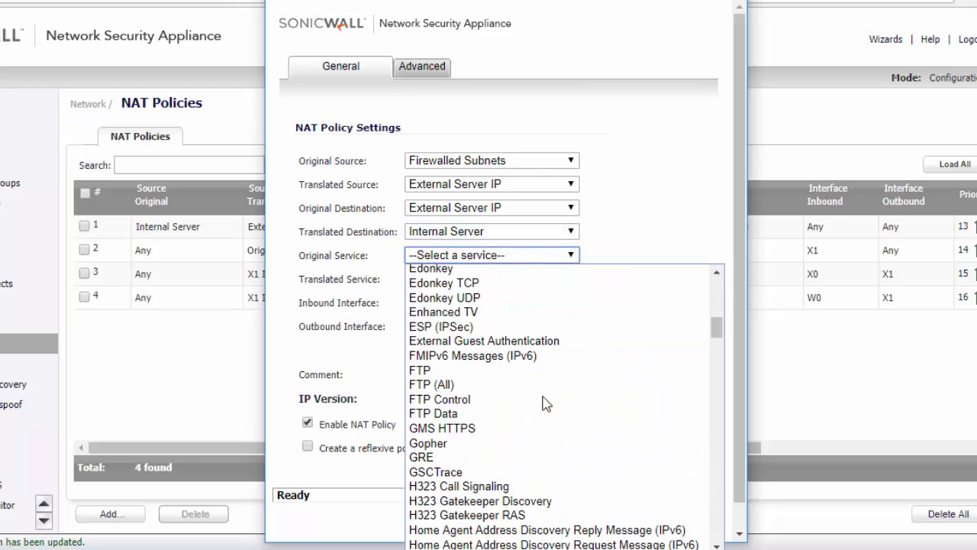
pyautogui.scroll(4, 534, 430)
pyautogui.scroll(-8, 534, 430)
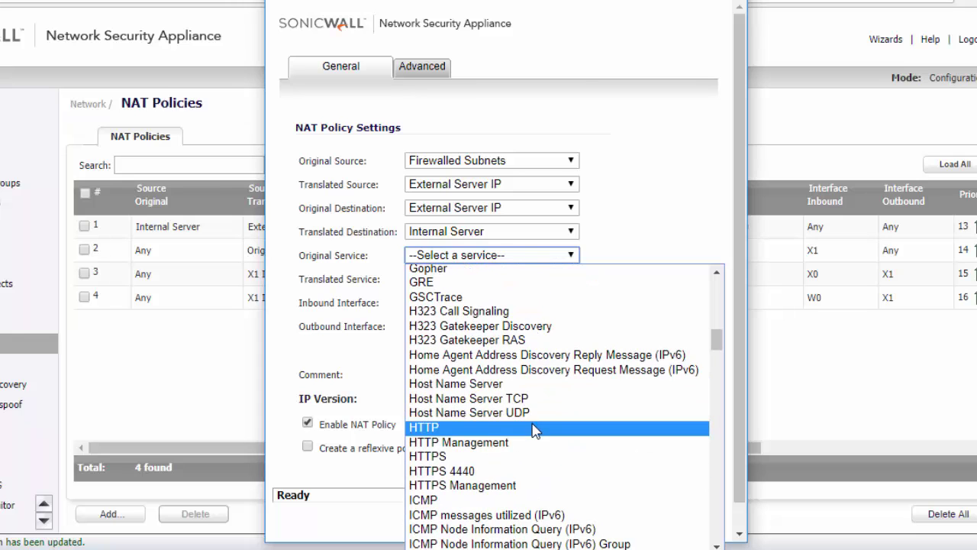
pyautogui.click(463, 473)
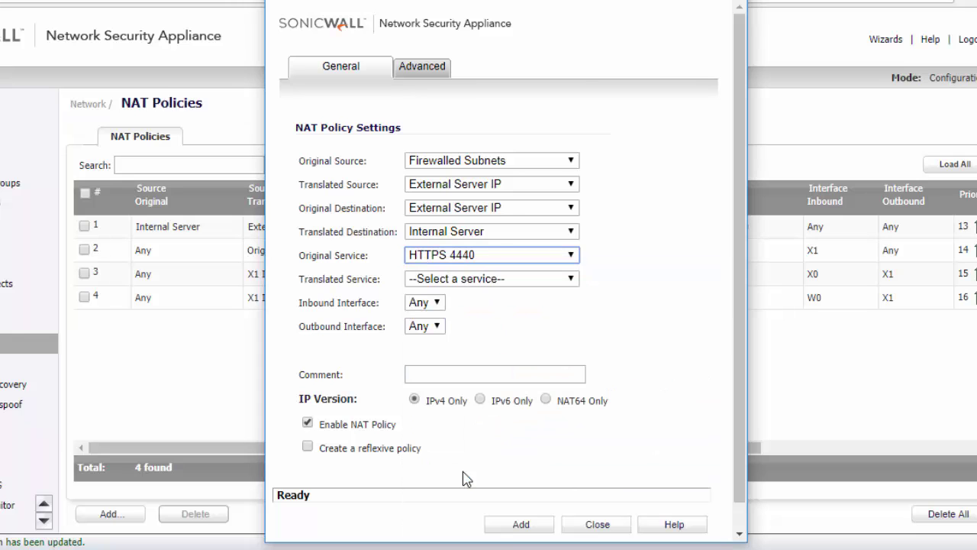
# Set the translated service to HTTPS, then add the Firewalled Subnets NAT policy and close its dialog
pyautogui.click(489, 282)
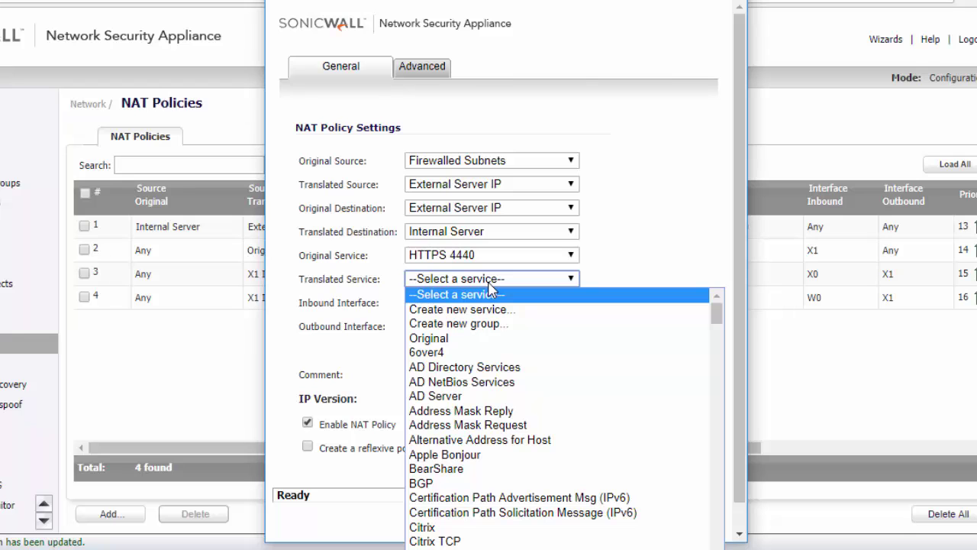
pyautogui.scroll(-10, 491, 403)
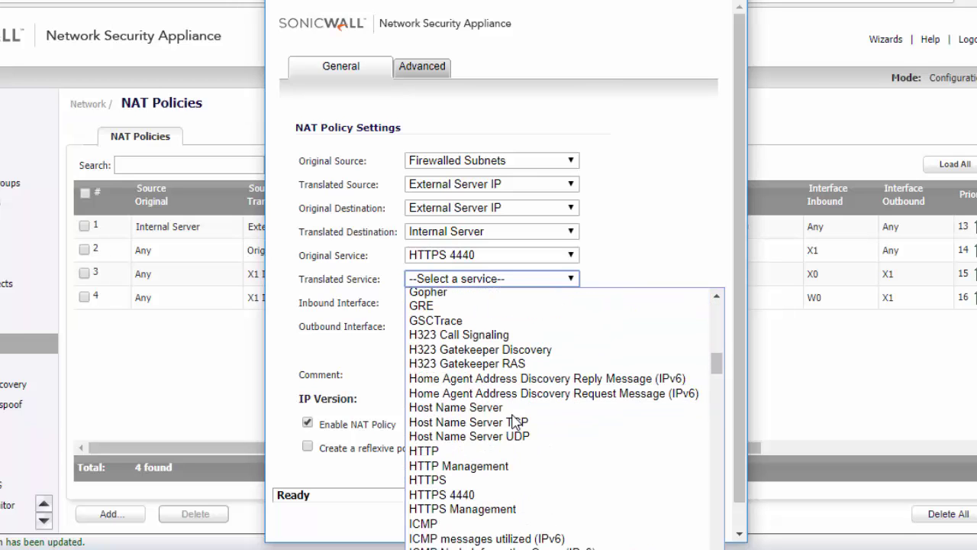
pyautogui.click(487, 481)
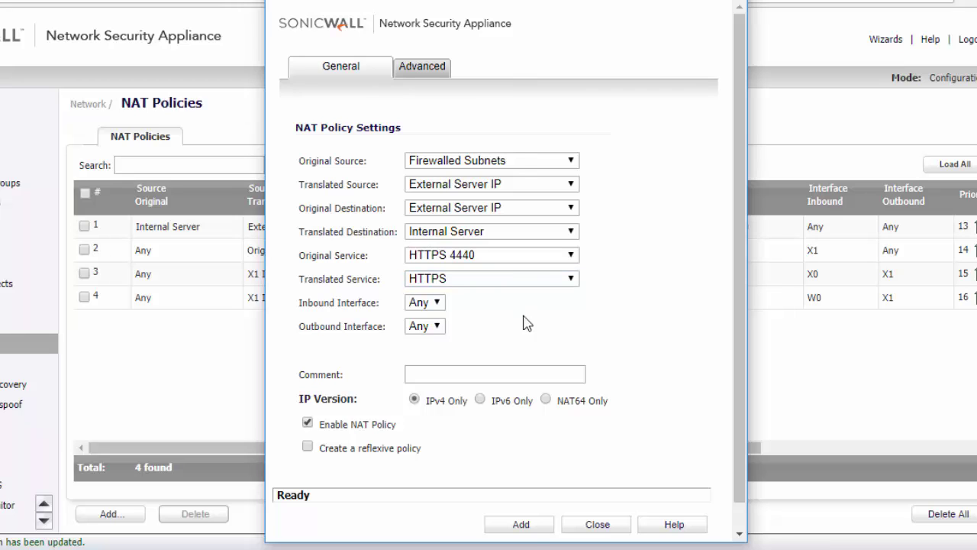
pyautogui.click(528, 526)
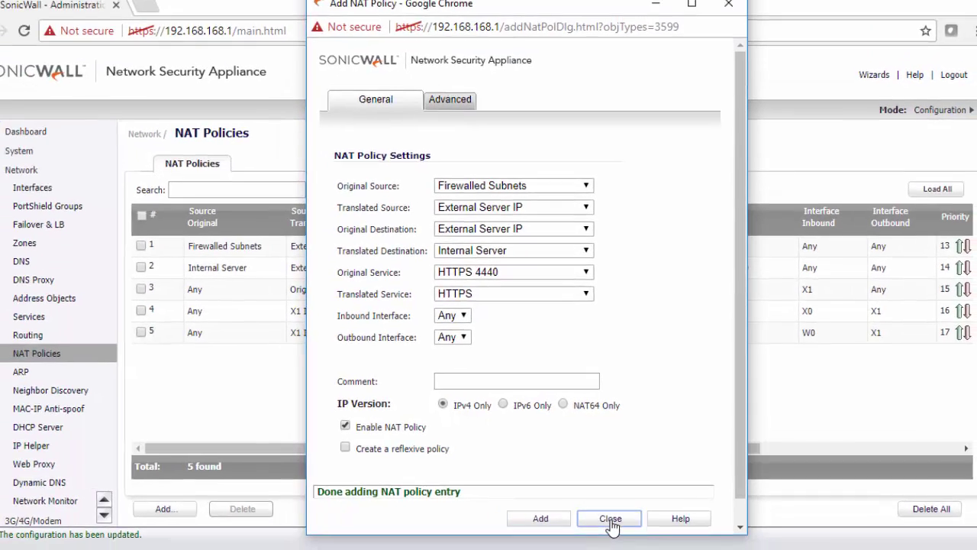
pyautogui.click(611, 519)
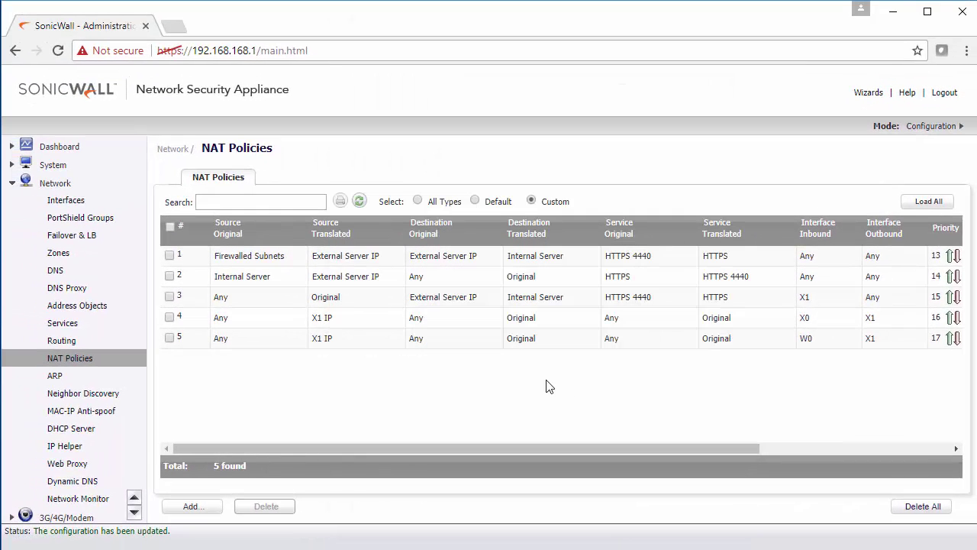
# Highlight the first three NAT policies in the table to review them, then clear the highlight
pyautogui.moveTo(216, 261)
pyautogui.moveTo(216, 261); pyautogui.dragTo(897, 304)
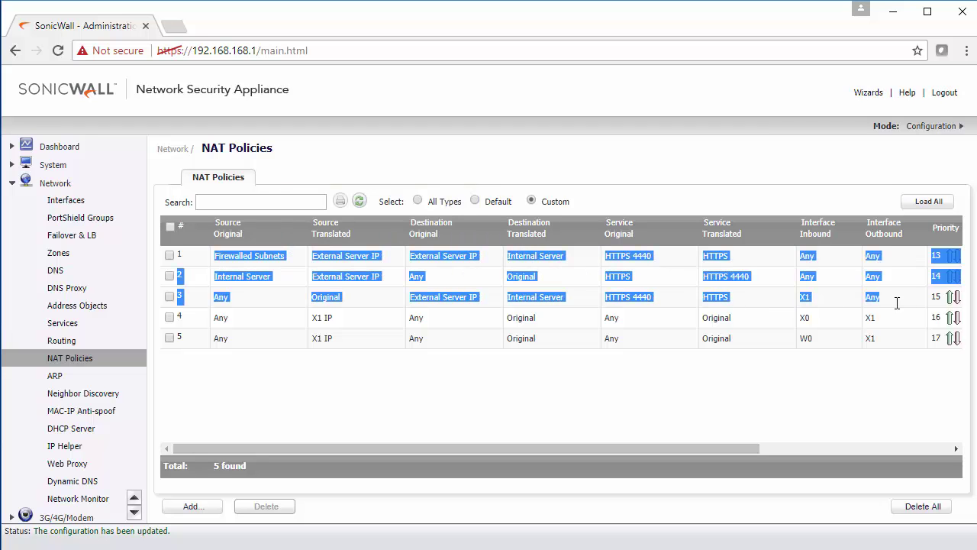
pyautogui.click(493, 410)
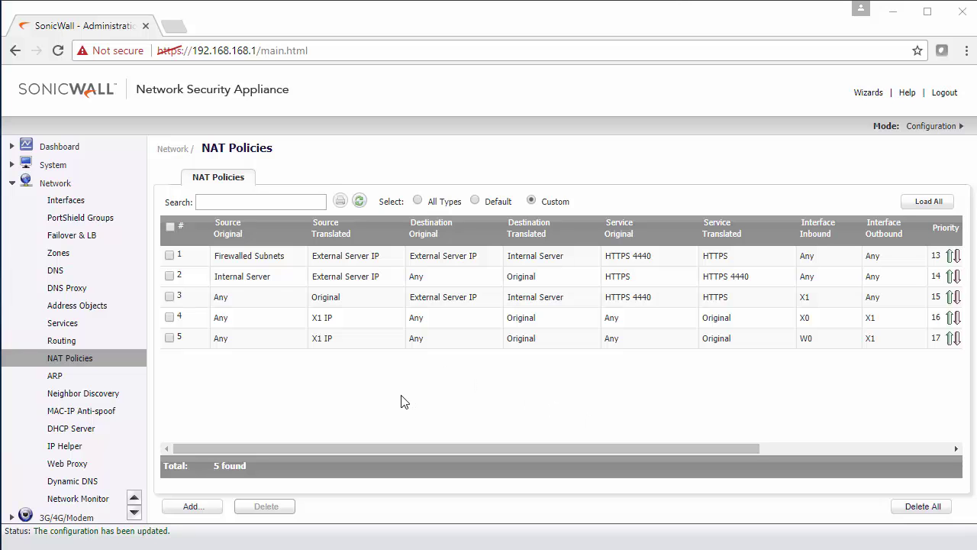
# Open the firewall access rules from WAN to LAN and start a new rule
pyautogui.scroll(-5, 67, 416)
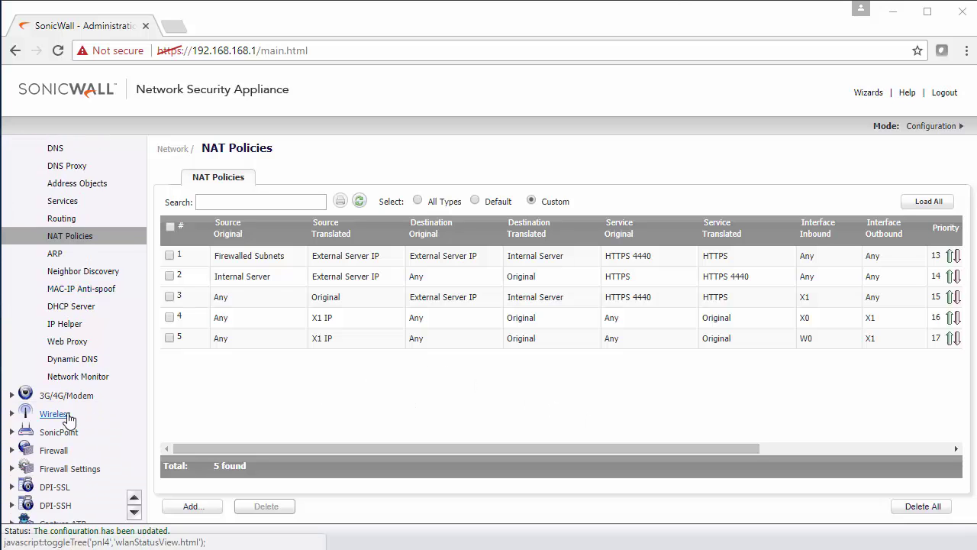
pyautogui.click(65, 413)
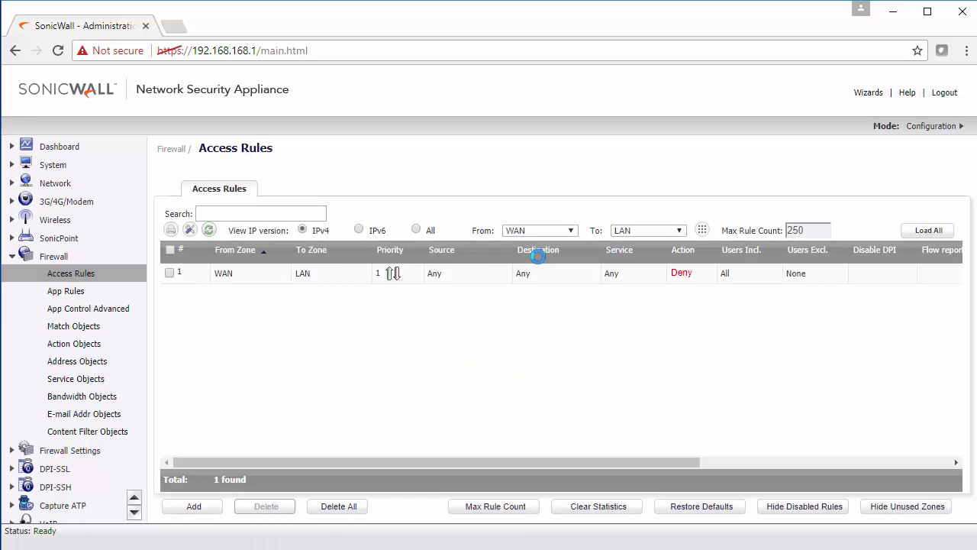
pyautogui.click(192, 506)
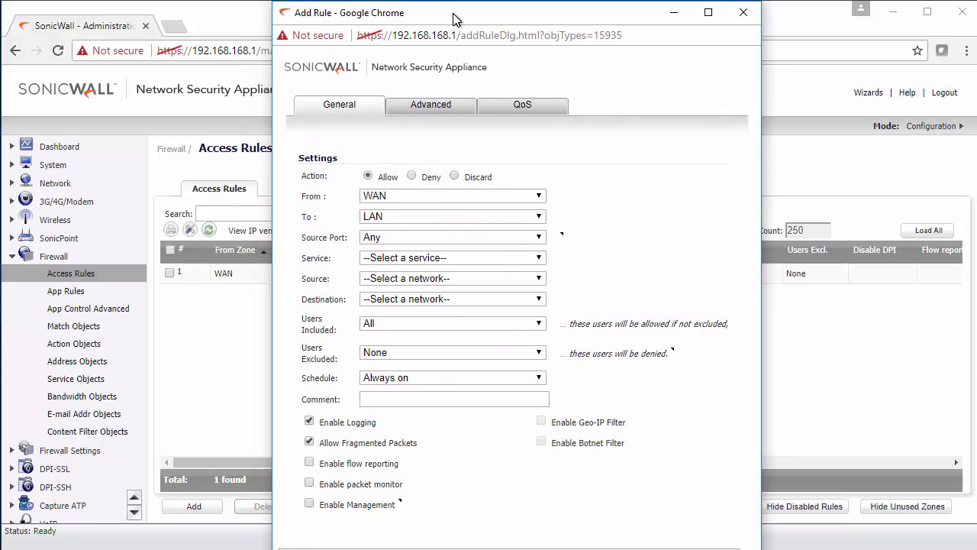
pyautogui.moveTo(550, 549); pyautogui.dragTo(550, 542)
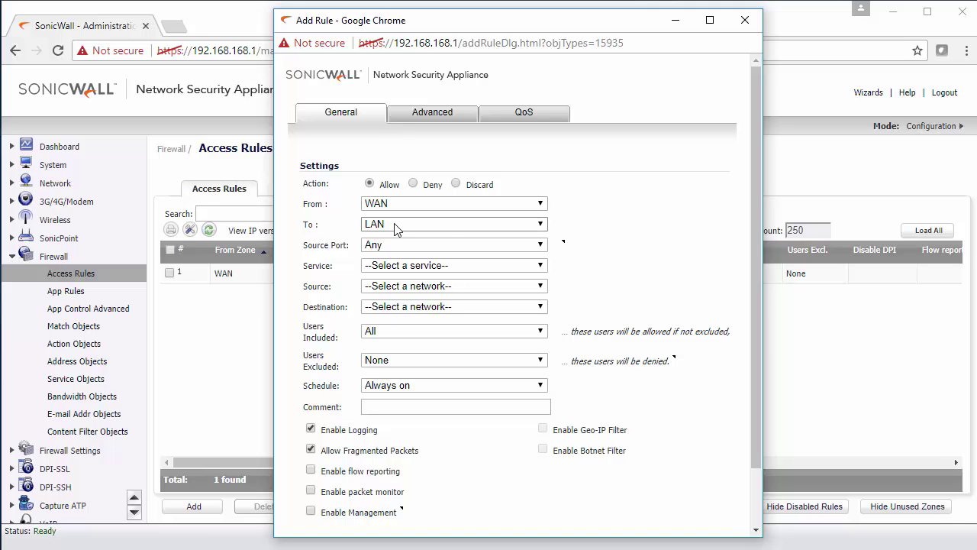
# Set the service of the new WAN-to-LAN access rule to HTTPS 4440
pyautogui.click(419, 266)
pyautogui.scroll(-20, 479, 425)
pyautogui.scroll(-20, 479, 424)
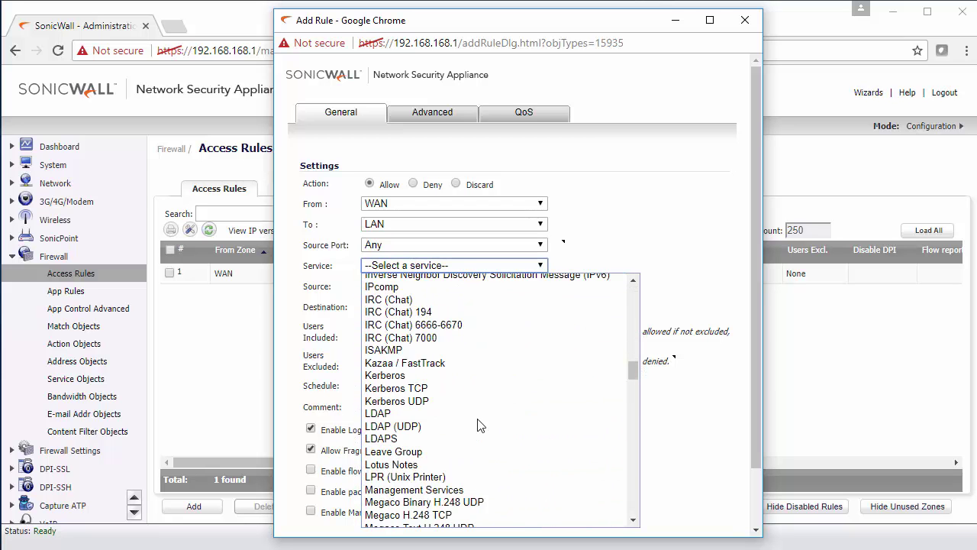
pyautogui.scroll(4, 478, 427)
pyautogui.scroll(-10, 469, 432)
pyautogui.scroll(9, 462, 435)
pyautogui.scroll(-20, 458, 432)
pyautogui.scroll(-7, 467, 428)
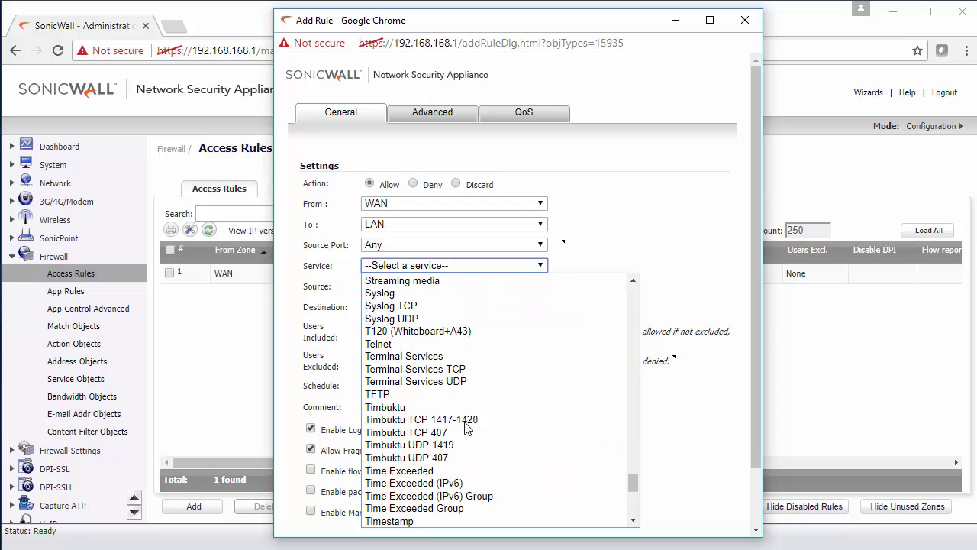
pyautogui.scroll(-4, 465, 374)
pyautogui.scroll(20, 465, 382)
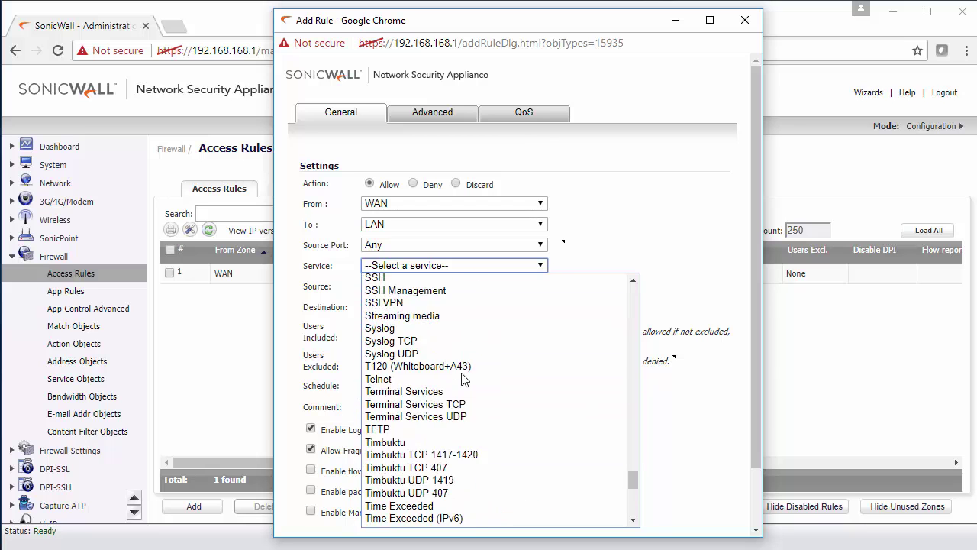
pyautogui.scroll(20, 459, 382)
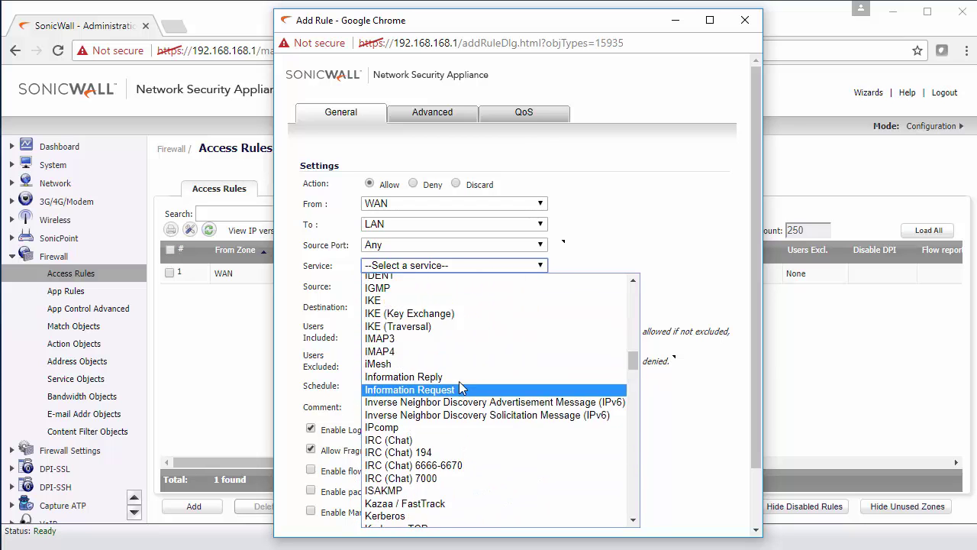
pyautogui.click(406, 455)
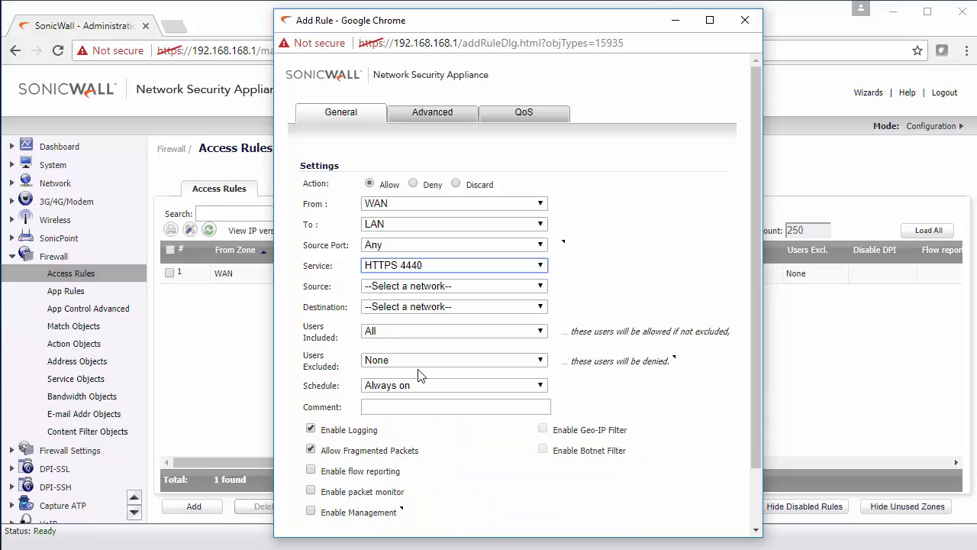
# Set the new access rule's source to Any and its destination to External Server IP
pyautogui.click(400, 287)
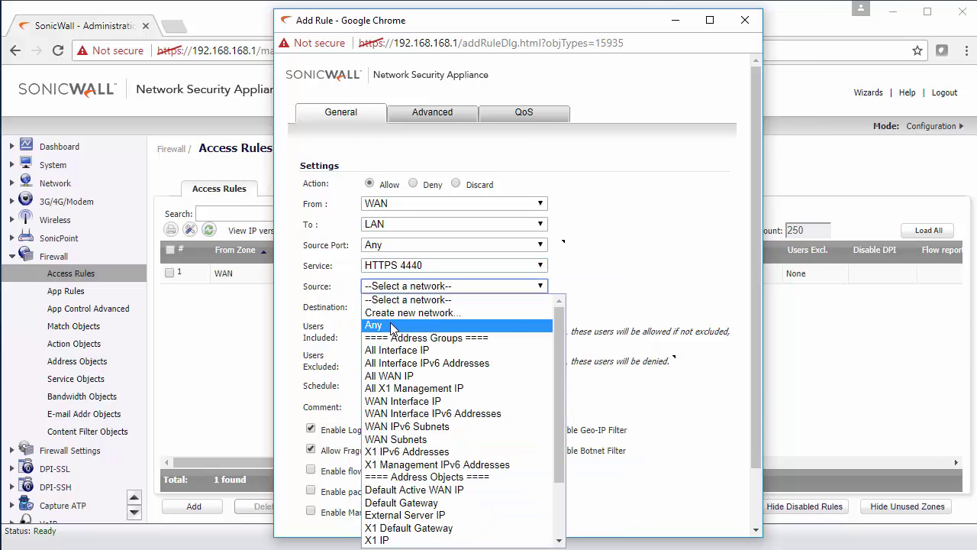
pyautogui.click(391, 325)
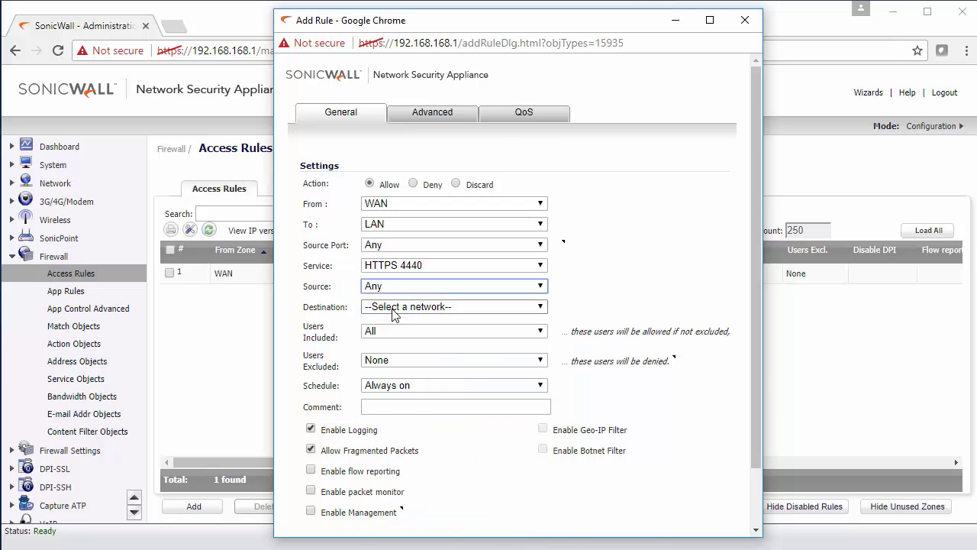
pyautogui.click(394, 307)
pyautogui.scroll(-15, 441, 447)
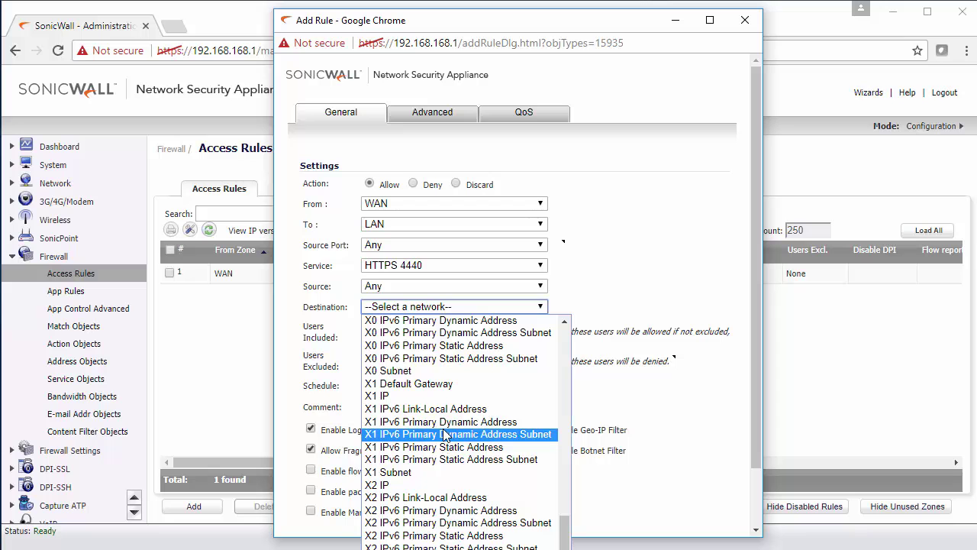
pyautogui.scroll(4, 450, 439)
pyautogui.scroll(5, 456, 460)
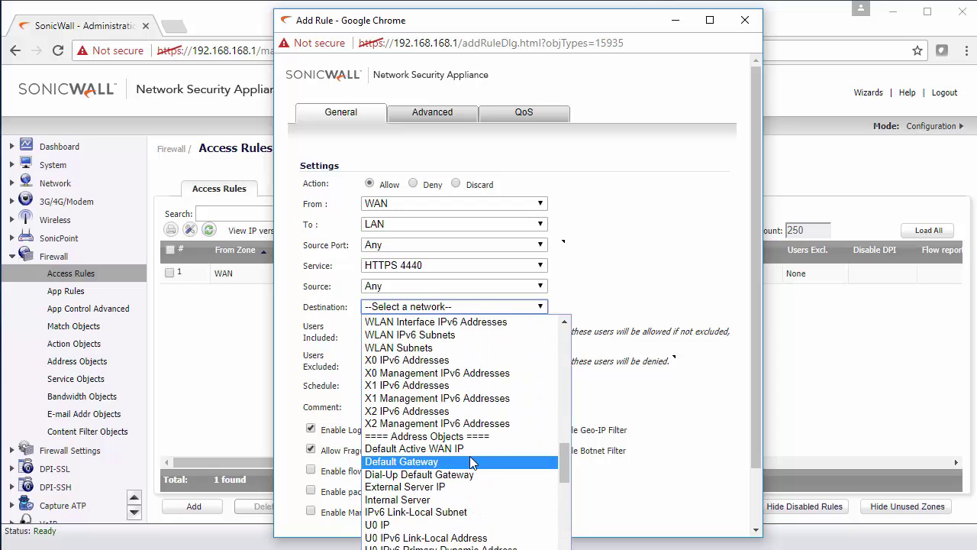
pyautogui.click(451, 427)
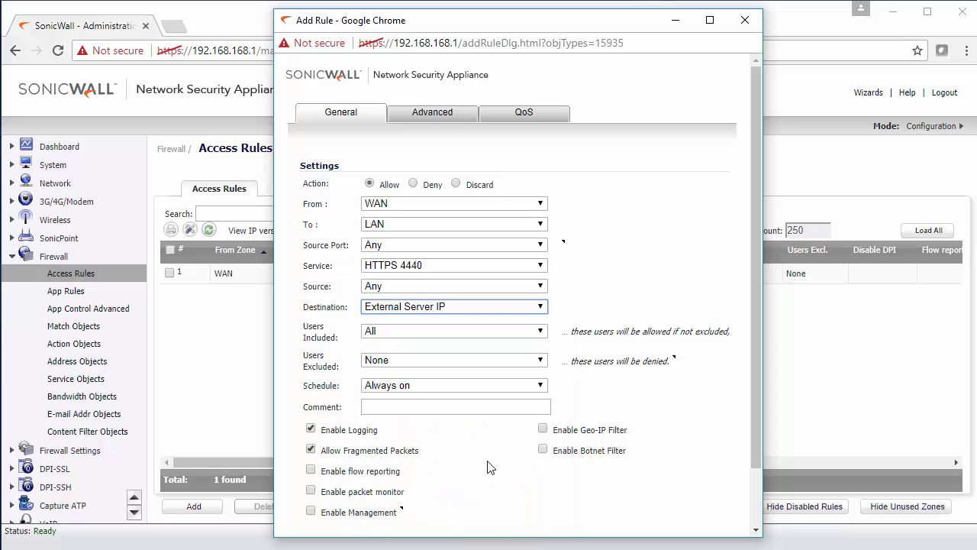
# Add the WAN-to-LAN access rule, close its dialog, and check the destination and service properties of the rule in the table
pyautogui.scroll(-2, 489, 466)
pyautogui.click(555, 520)
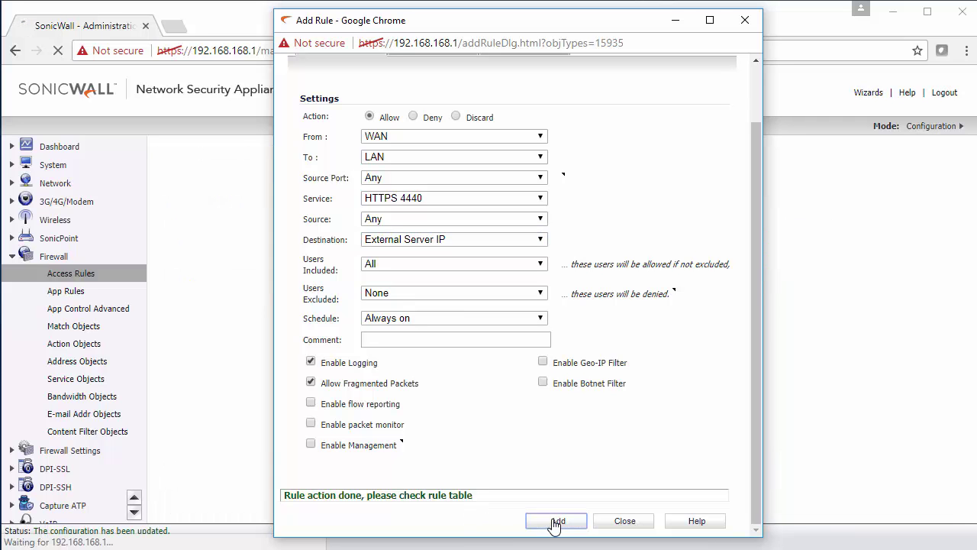
pyautogui.click(608, 521)
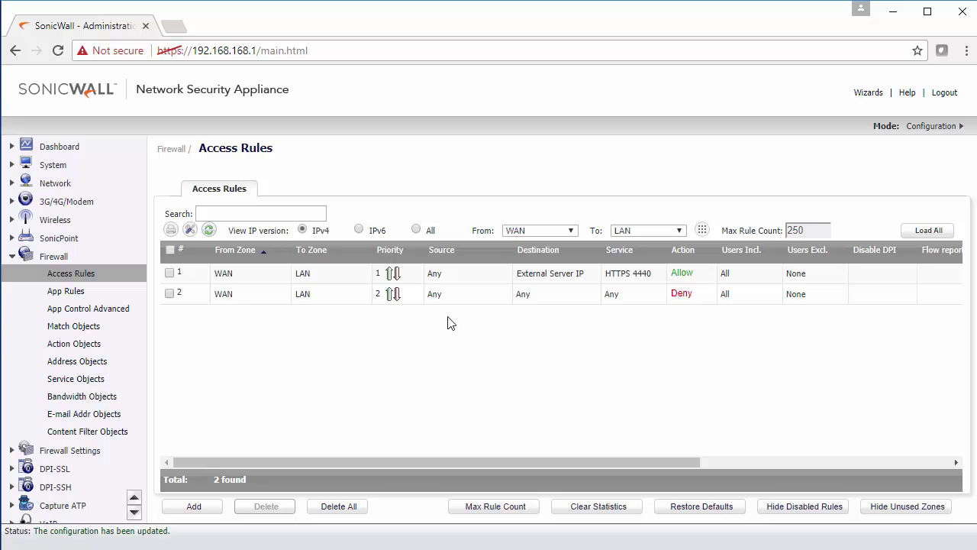
pyautogui.moveTo(548, 278)
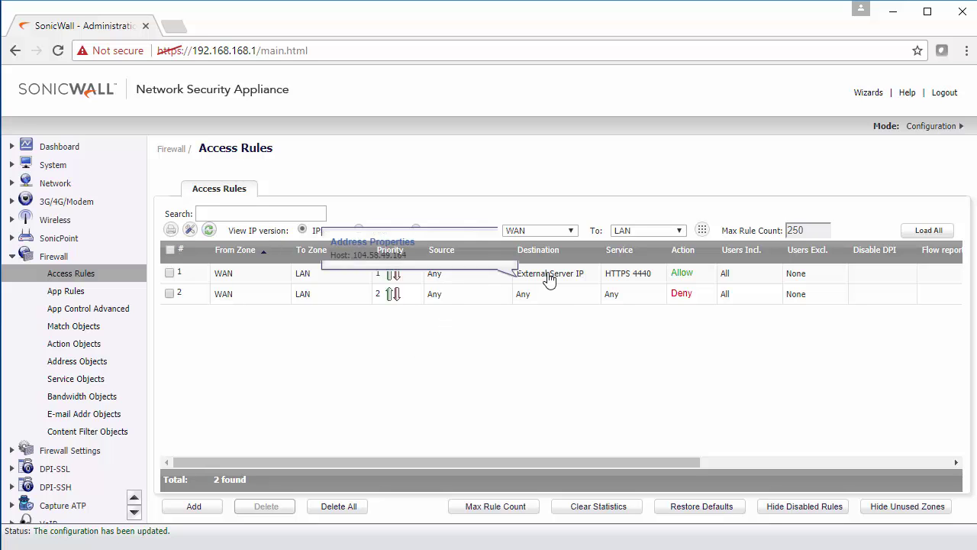
pyautogui.moveTo(639, 280)
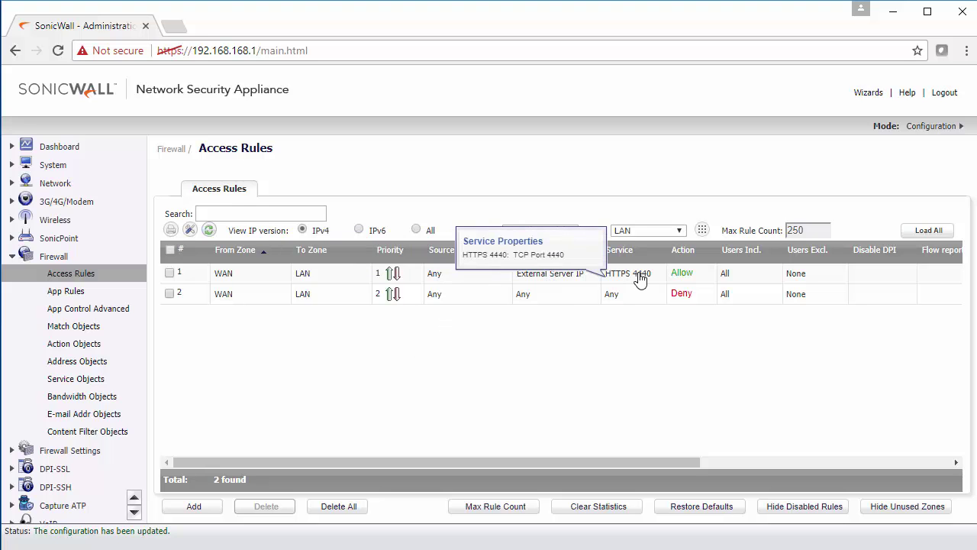